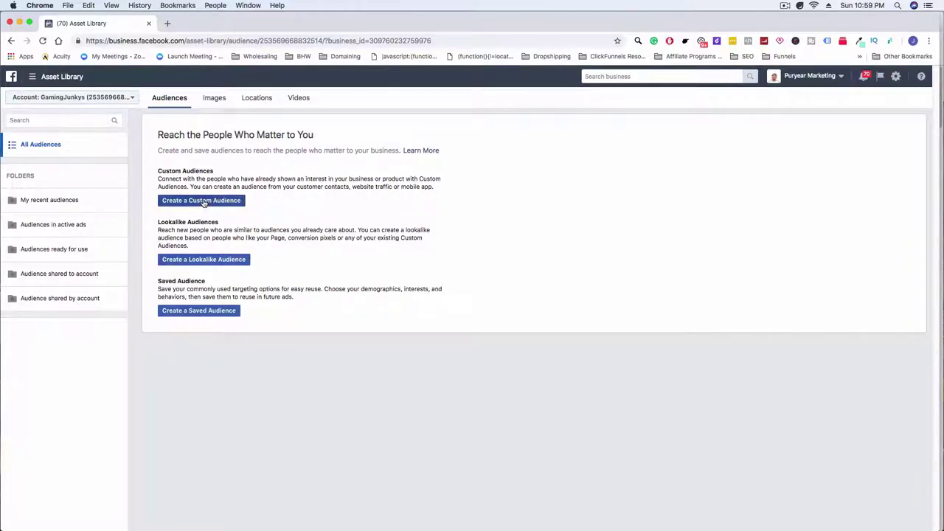
- Highlight the Lookalike Audiences description to point it out
drag(216, 248, 188, 241)
click(158, 230)
click(208, 240)
click(157, 222)
click(189, 241)
drag(195, 249, 158, 219)
click(147, 223)
click(188, 236)
- Highlight the Lookalike Audiences heading again, then start creating a Custom Audience
drag(191, 248, 156, 220)
click(164, 227)
click(234, 260)
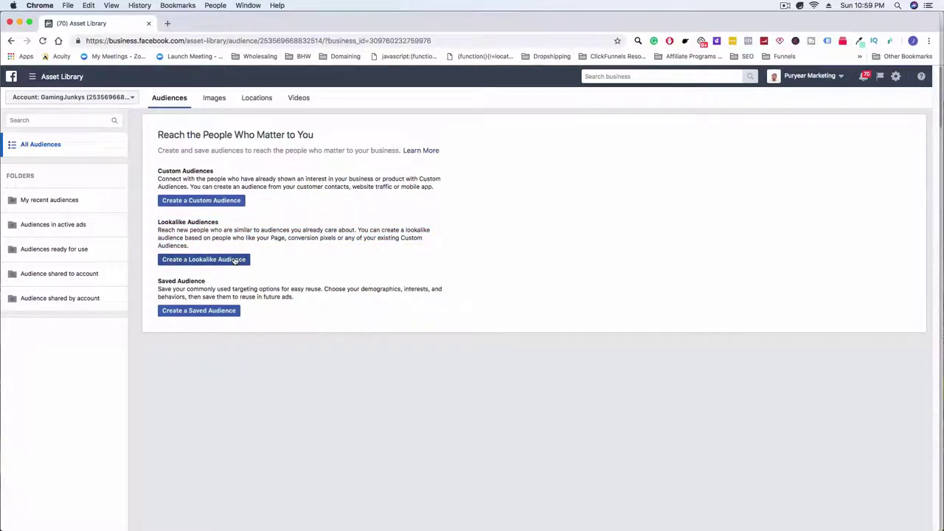
drag(191, 248, 156, 220)
click(186, 221)
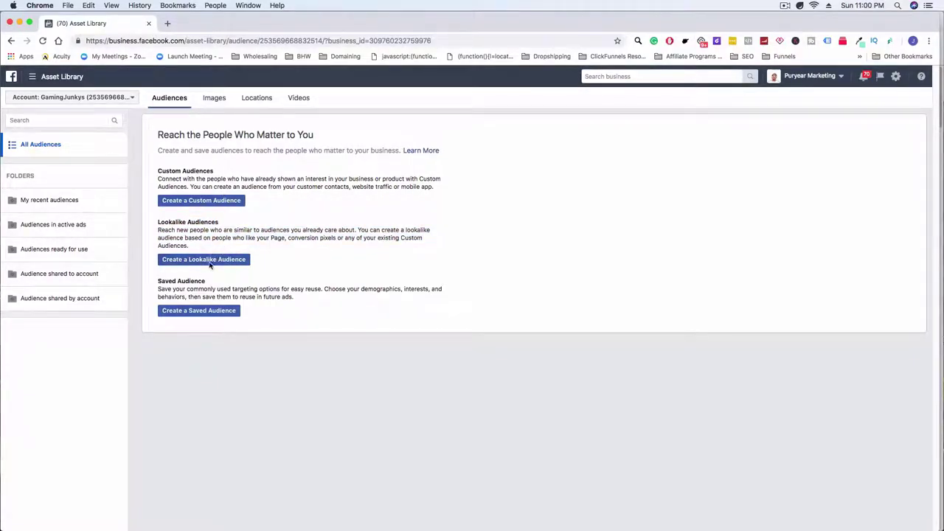
click(187, 205)
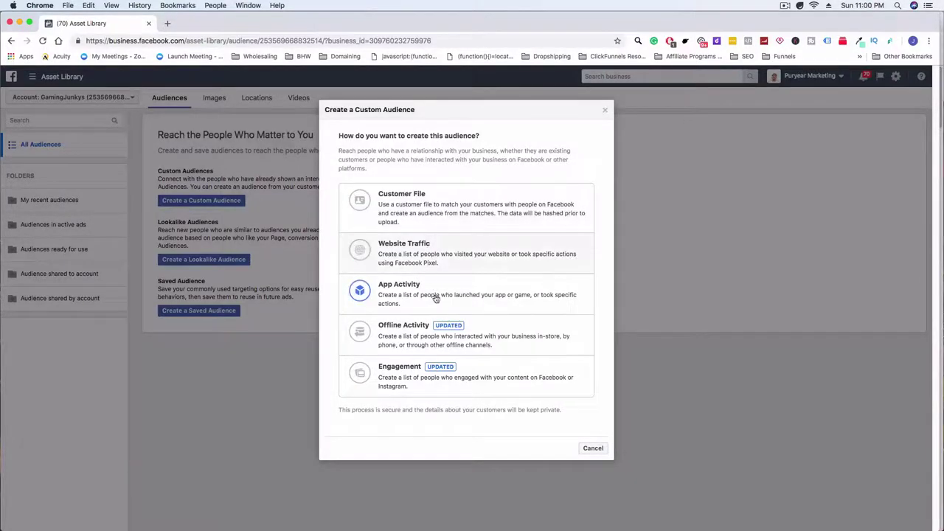
- Use Website Traffic with ANY criteria, GamingJunkys's Pixel, and all visitors over 30 days
click(405, 260)
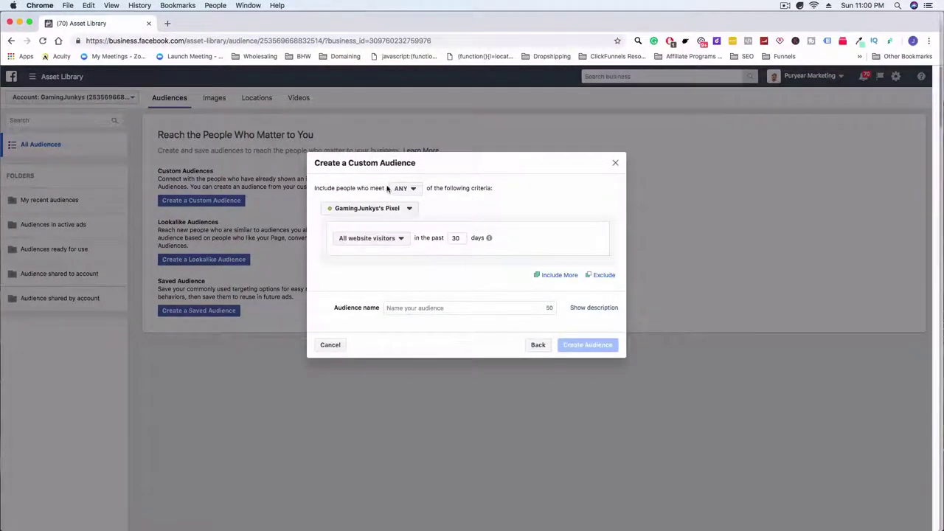
click(404, 189)
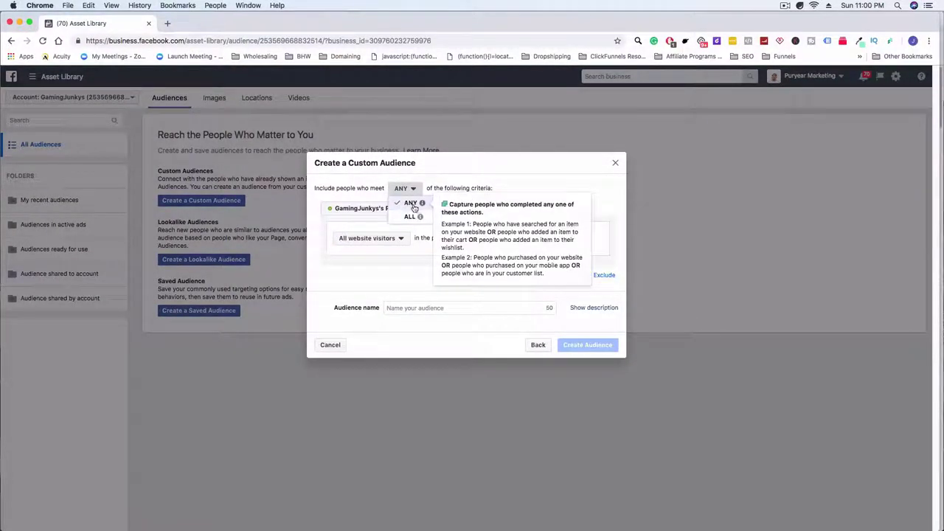
click(411, 205)
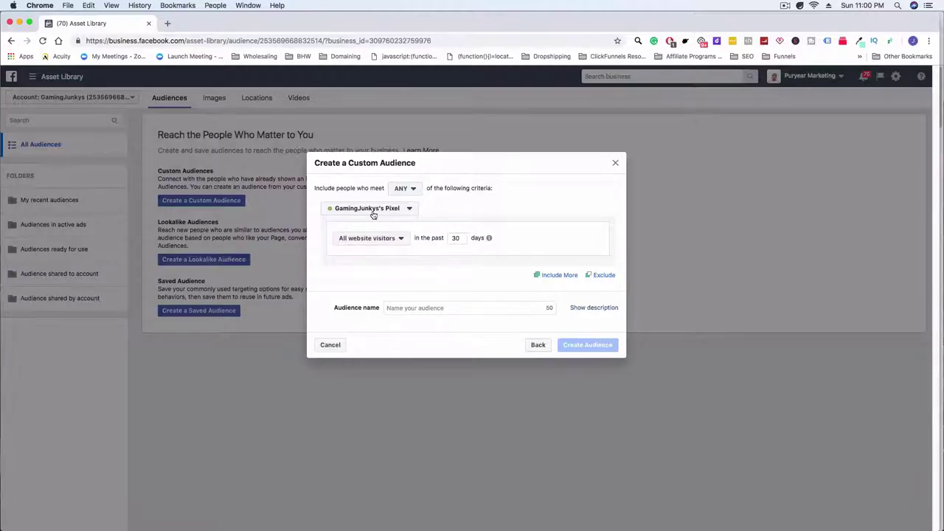
click(387, 214)
click(385, 228)
double_click(456, 237)
click(440, 236)
- Name the audience 'All Visitors' and create it
click(415, 307)
text(All Audiences)
key(BackSpace)
key(BackSpace)
key(BackSpace)
key(BackSpace)
key(BackSpace)
key(BackSpace)
key(BackSpace)
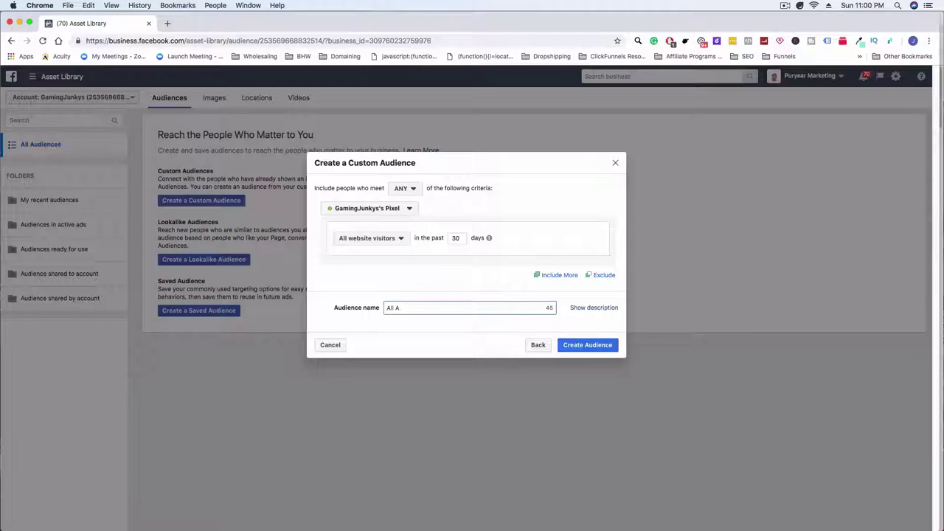
text(Visitors)
click(568, 344)
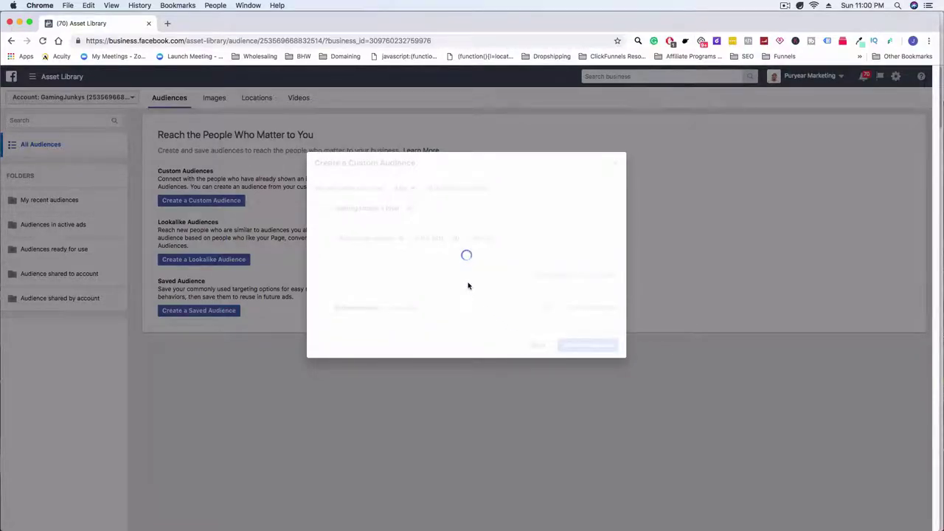
key(Escape)
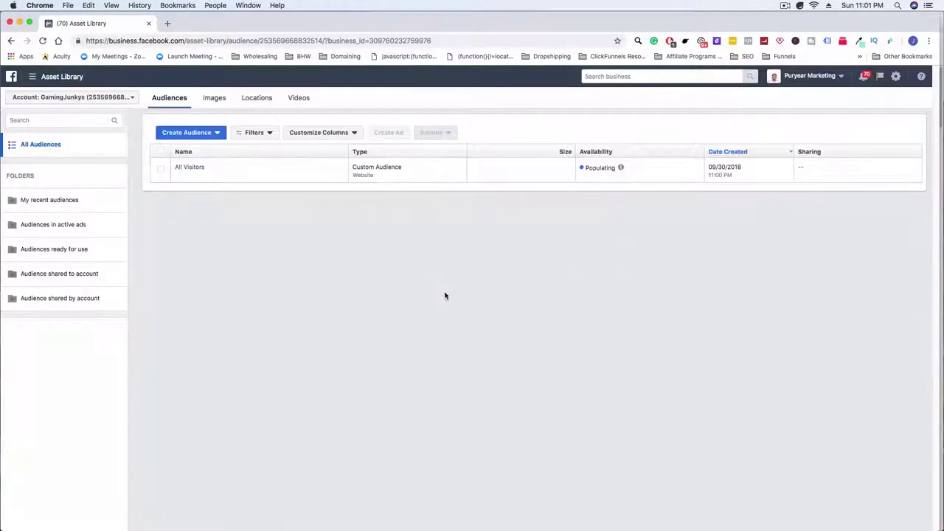
- Check the All Visitors status, then choose Custom Audience from the Create Audience dropdown
mouse_move(621, 168)
drag(602, 167, 635, 163)
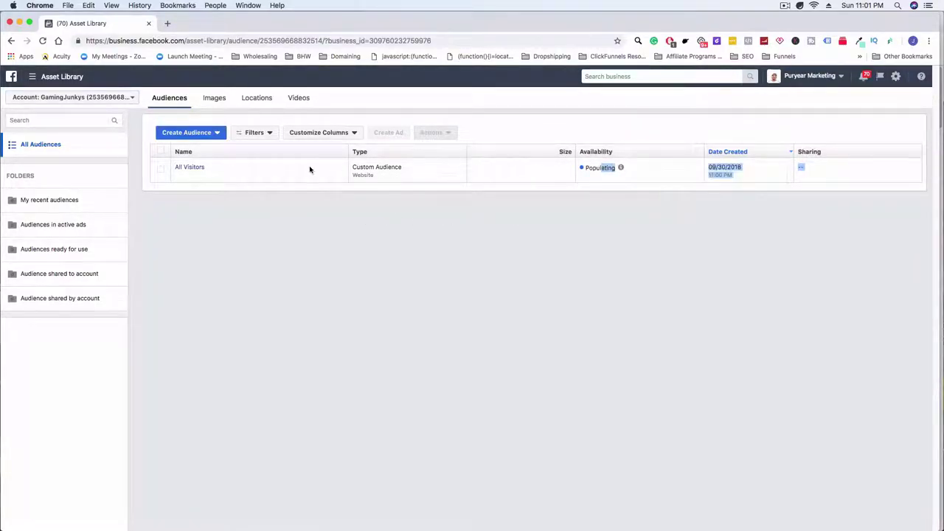
click(373, 183)
click(216, 139)
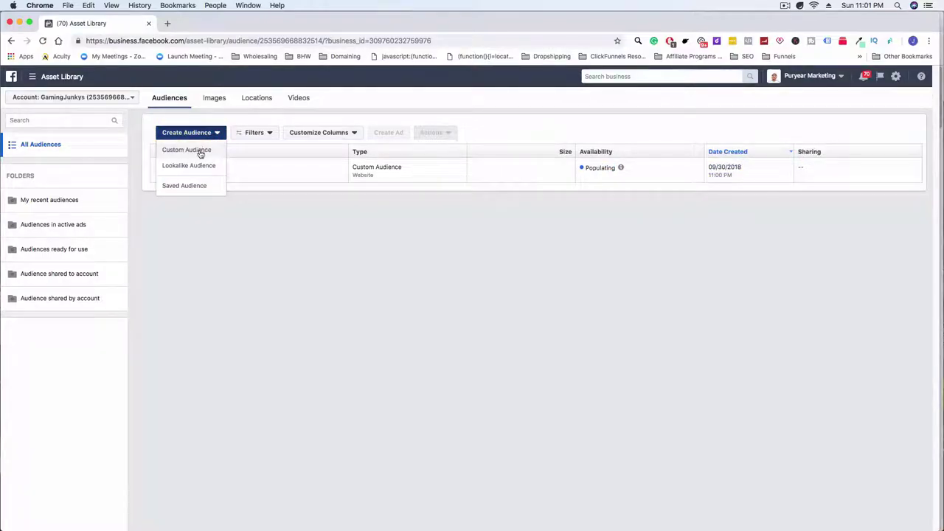
click(199, 151)
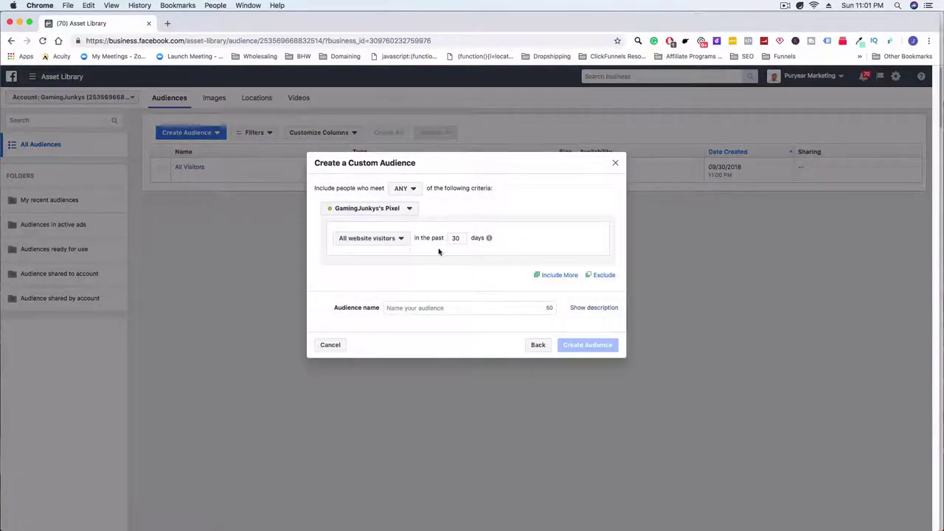
- Switch the visitor rule to 'People who visited specific web pages'
click(391, 240)
click(391, 240)
click(391, 240)
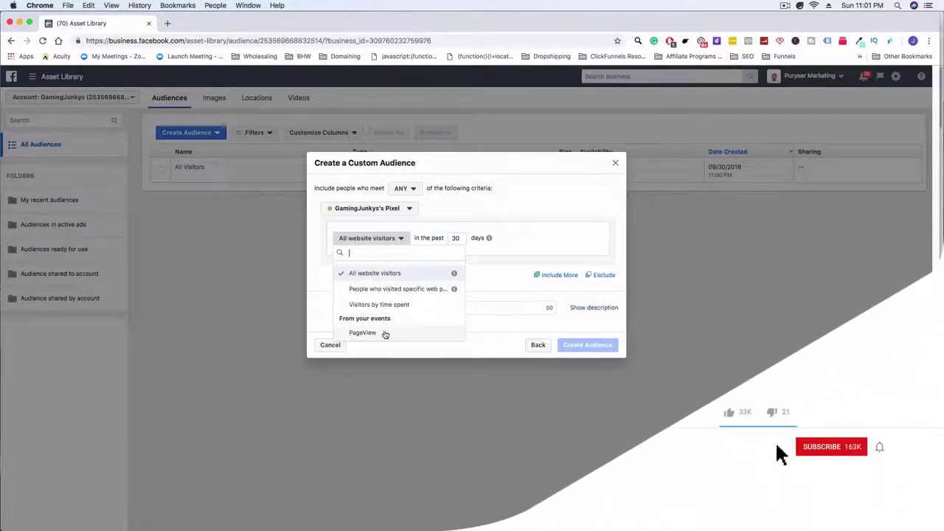
click(367, 289)
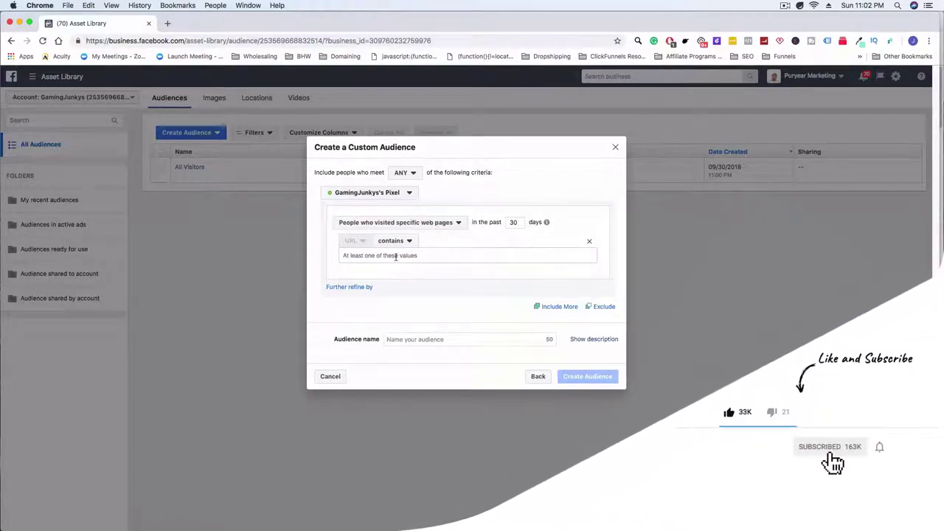
- Go to clickfunnels.com and open the GamingJunkys Contest funnel from Funnels
click(168, 26)
text(clickfunnels.com)
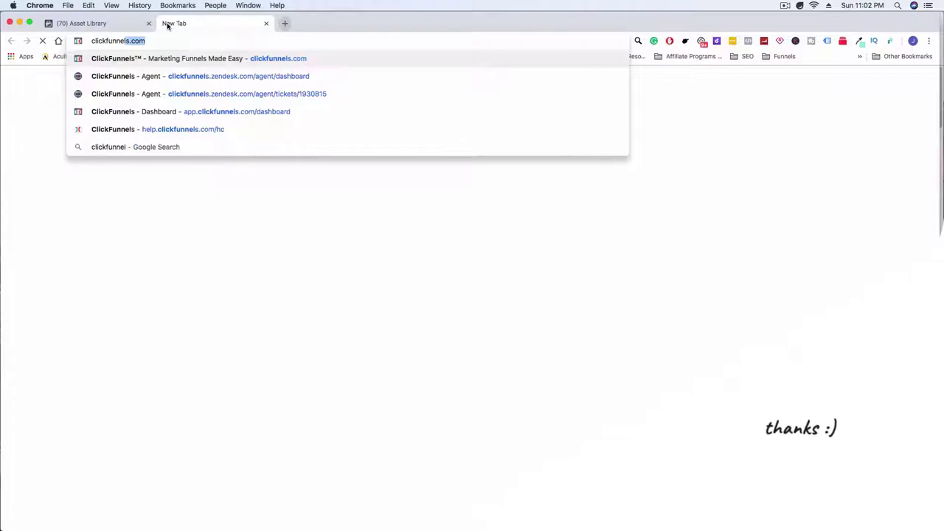
key(Return)
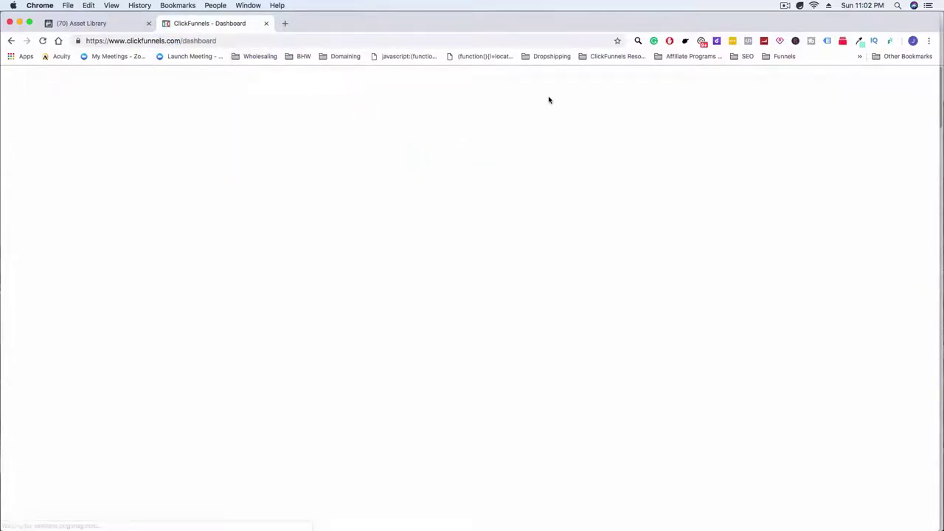
mouse_move(656, 80)
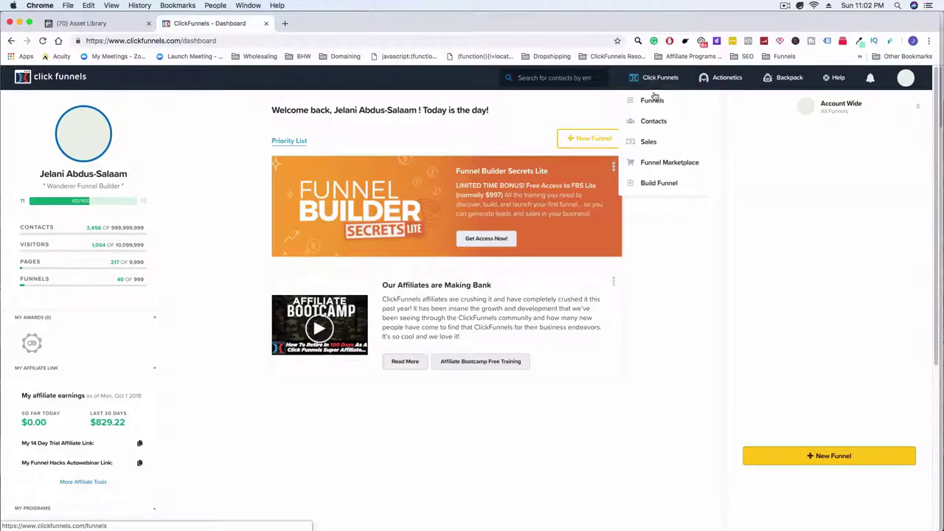
click(653, 100)
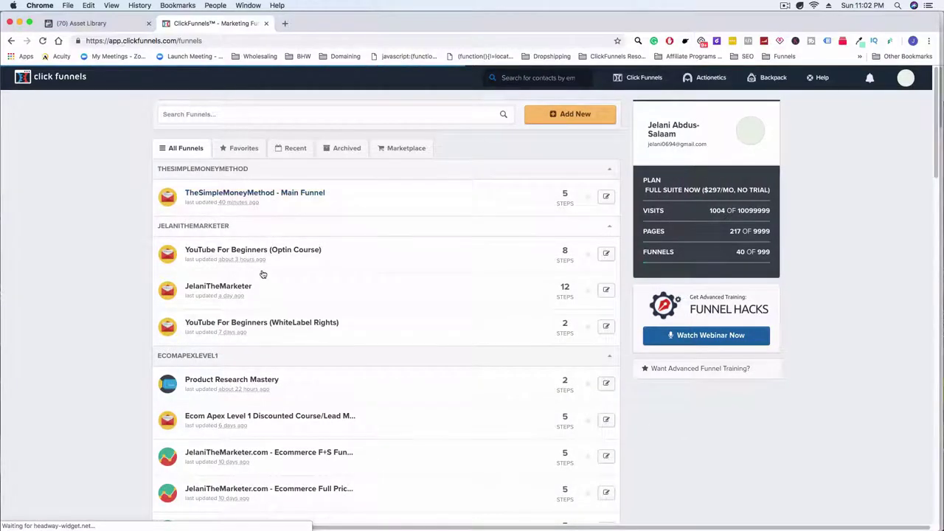
scroll(263, 273, down, 1)
scroll(263, 274, down, 10)
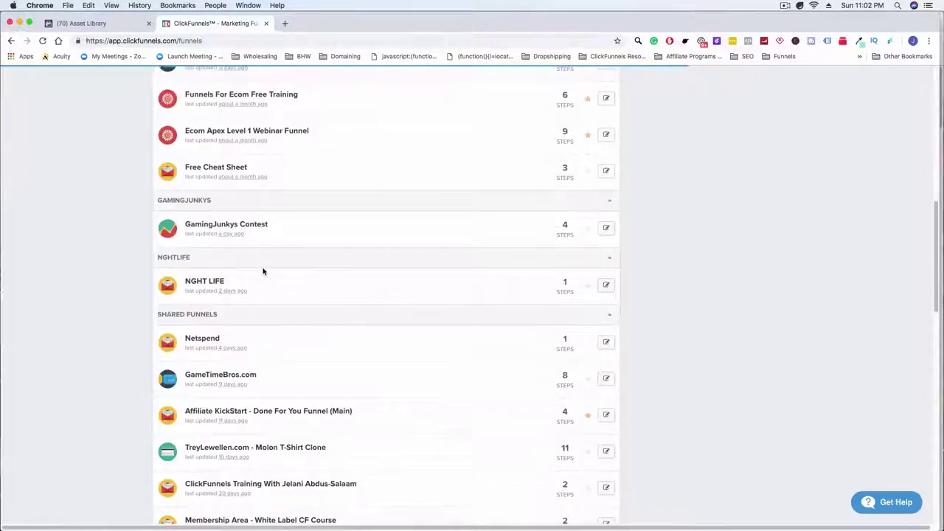
click(228, 226)
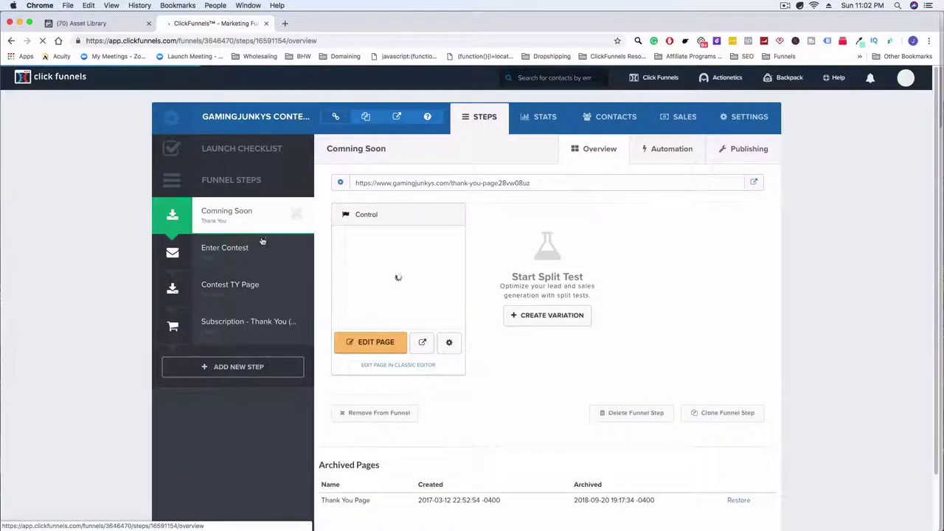
- Select the sept-contest path in the Enter Contest step's page settings
click(225, 251)
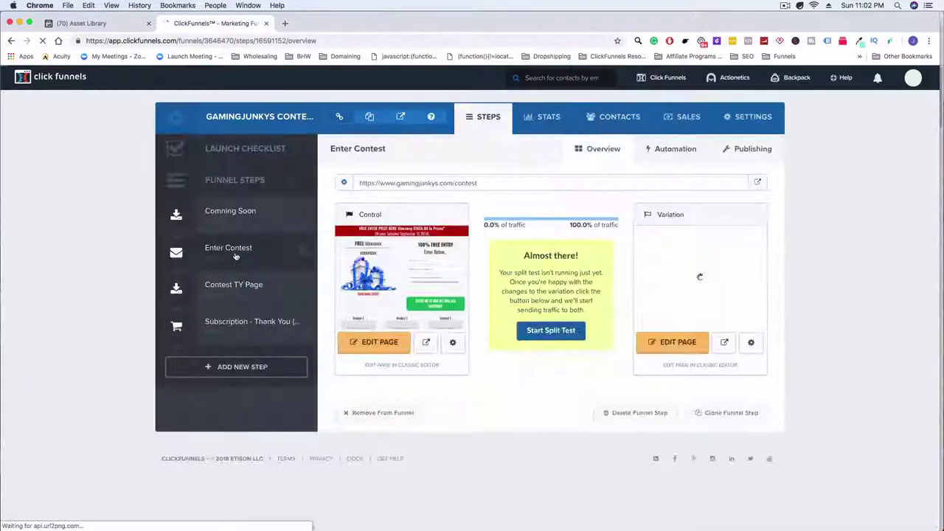
click(752, 345)
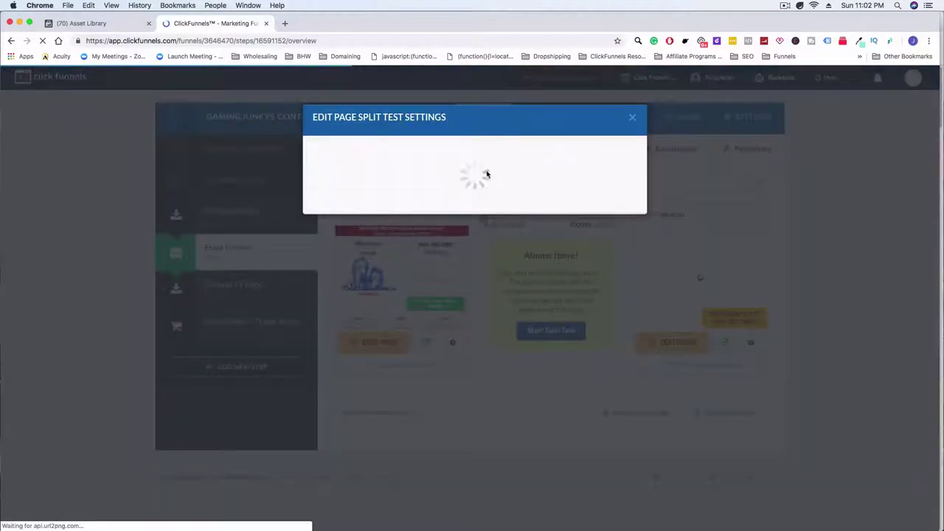
triple_click(392, 227)
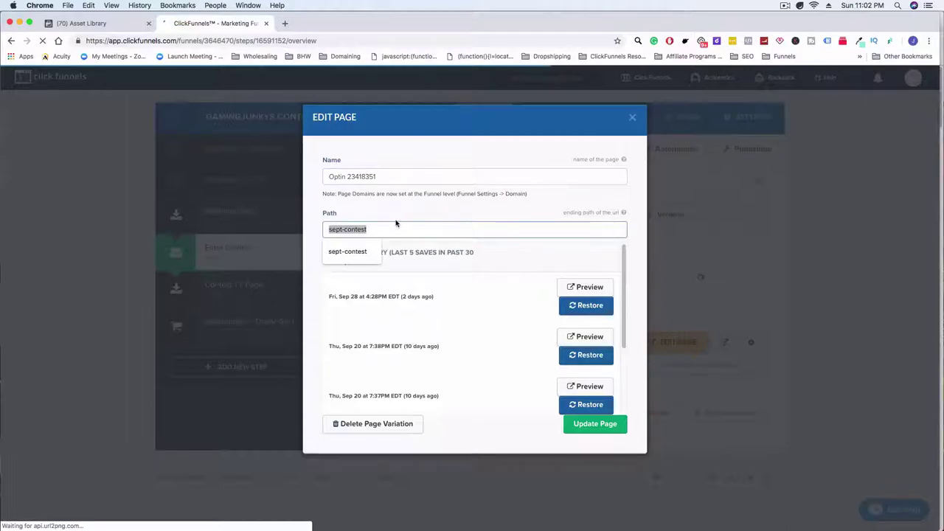
click(632, 117)
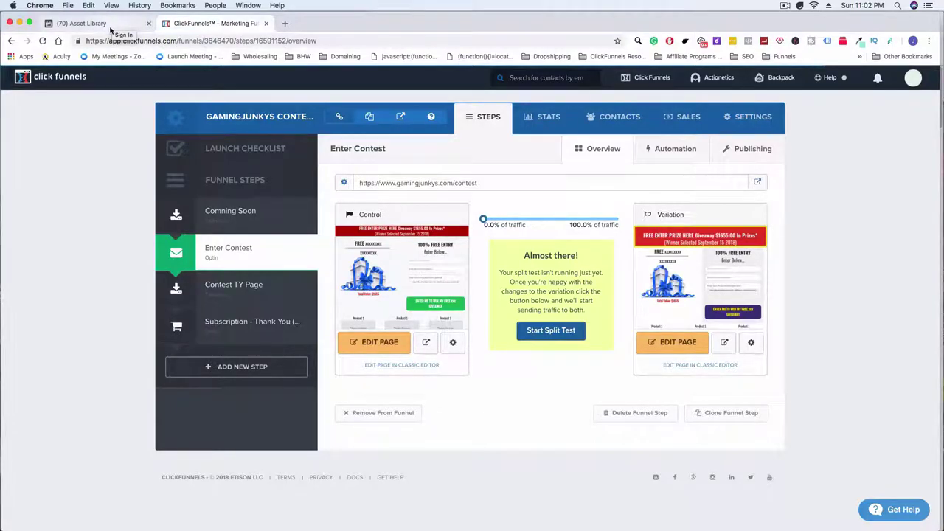
- Add /sept-contest as the URL contains value and add an exclusion rule
click(110, 25)
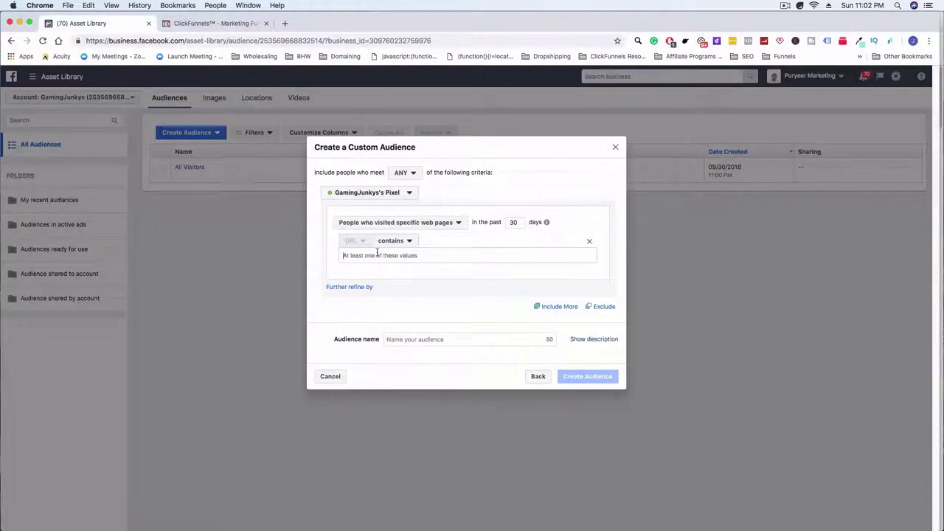
text(/sept-contest)
key(Return)
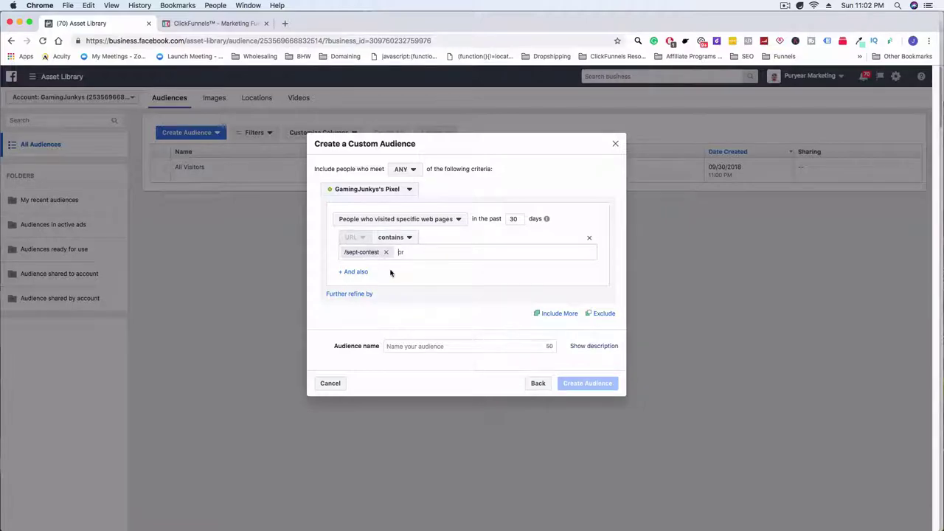
click(603, 315)
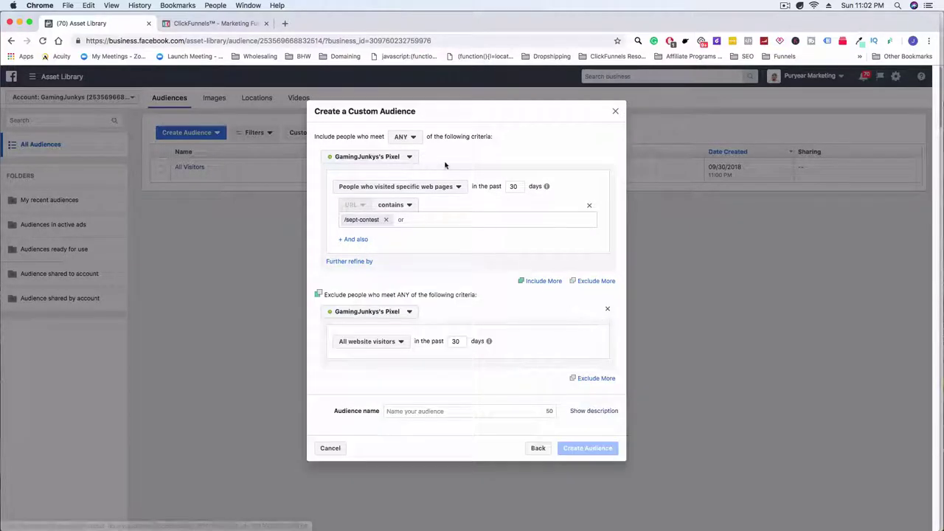
- Open the Contest TY Page step in the ClickFunnels funnel
click(177, 22)
click(112, 27)
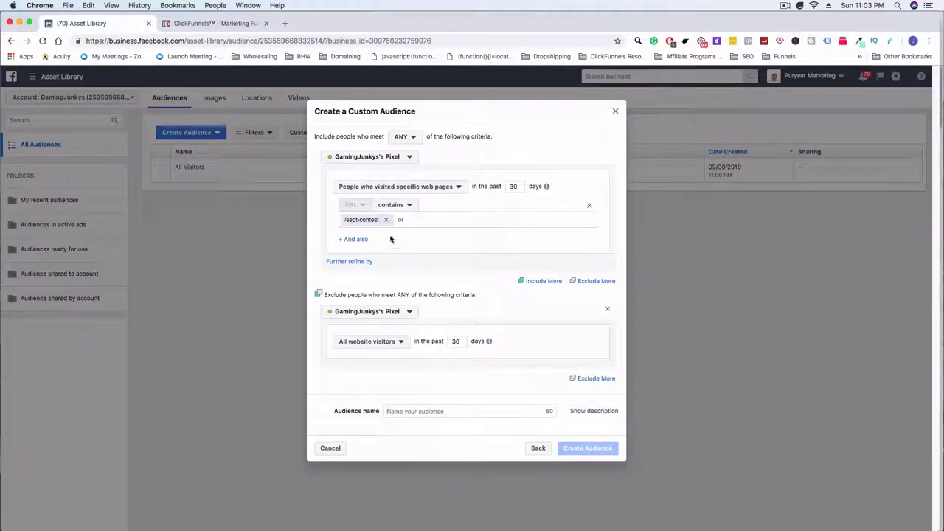
click(200, 24)
click(222, 304)
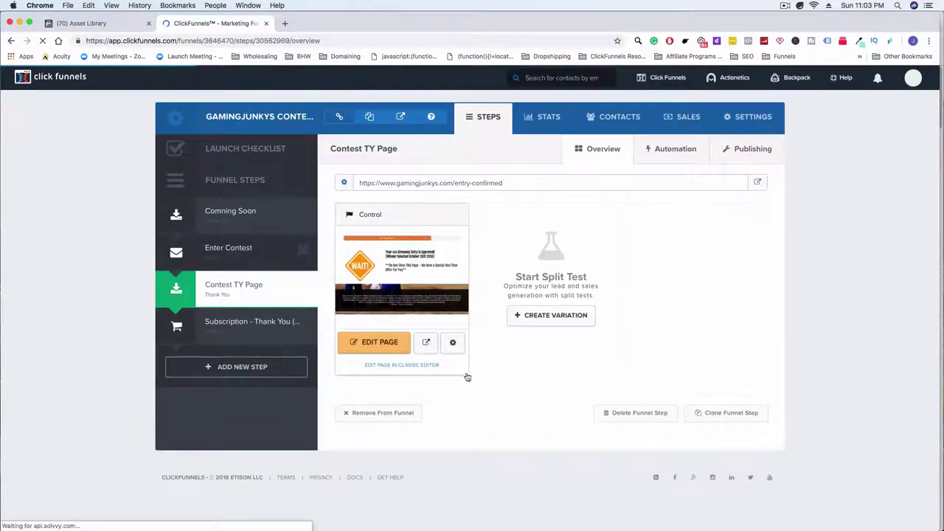
click(452, 342)
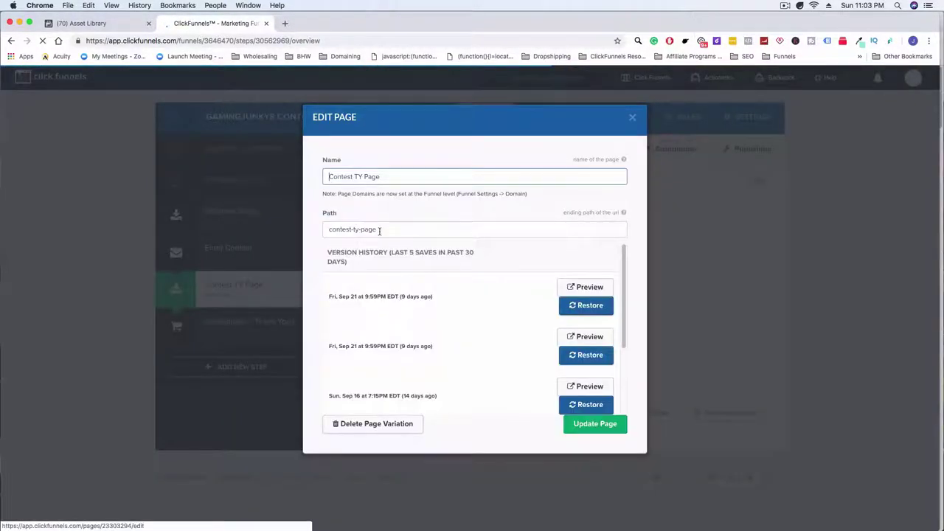
triple_click(379, 230)
key(super+c)
click(273, 288)
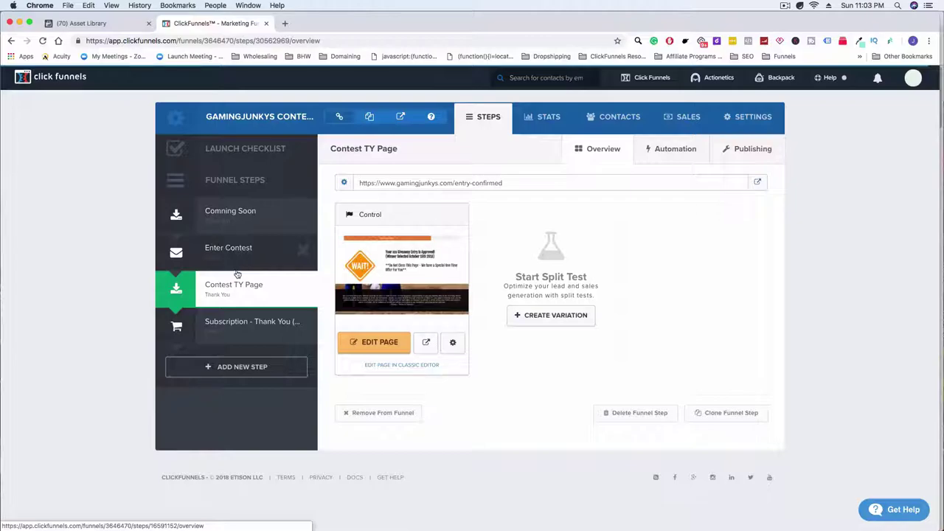
- Exclude visitors of specific web pages whose URL contains /contest-ty-page
click(100, 26)
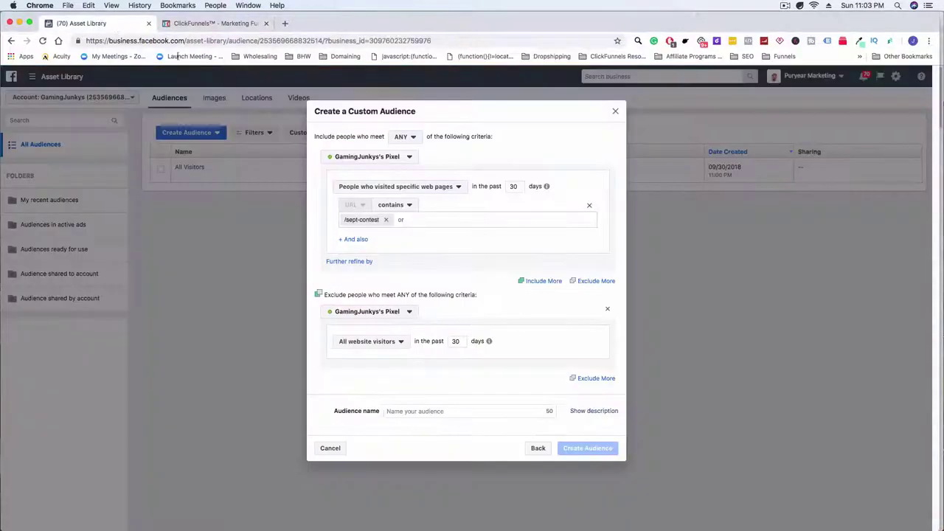
click(393, 344)
click(382, 389)
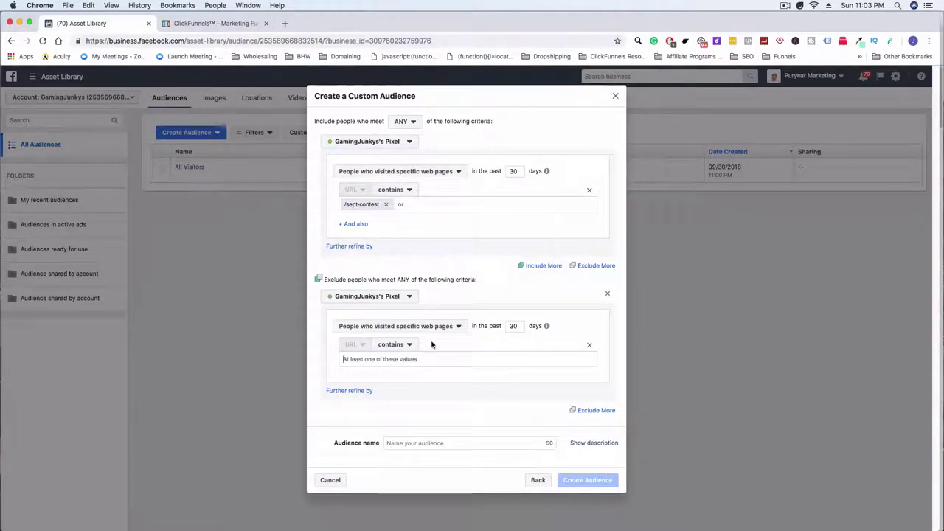
key(super+v)
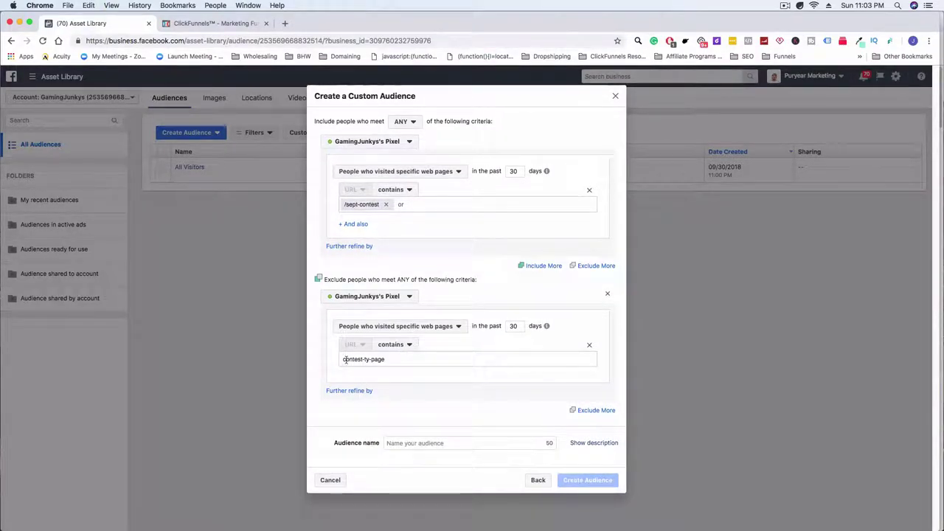
key(Return)
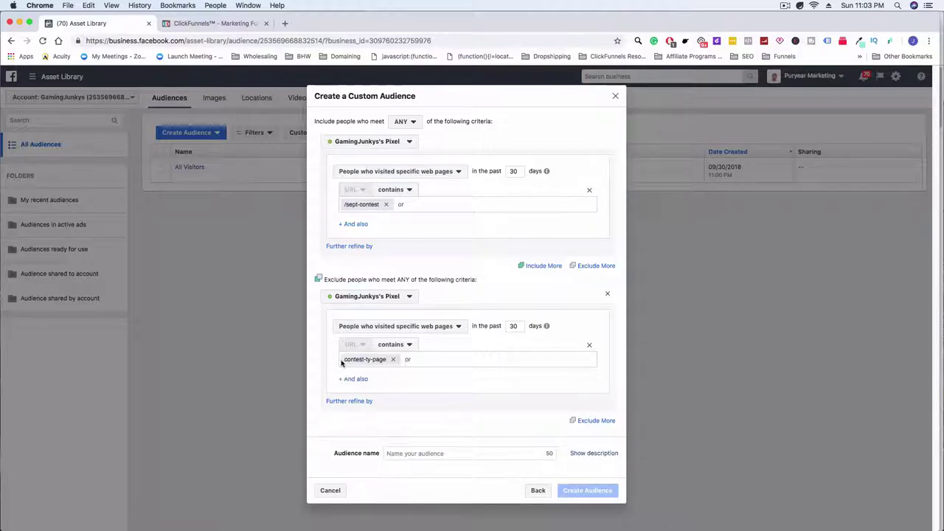
click(392, 359)
text(/contest-ty-page)
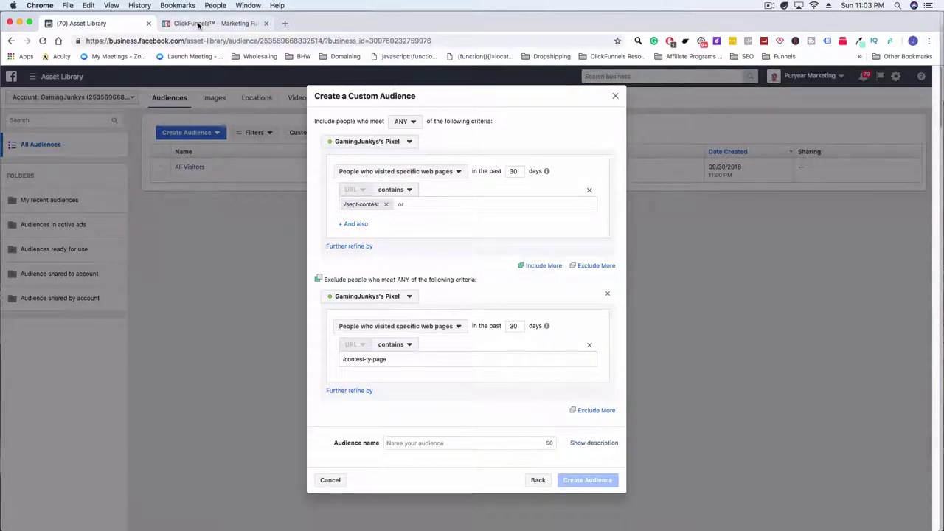
- Select the contest-ty-page path in the Contest TY Page settings, then return to Facebook
click(214, 23)
click(455, 345)
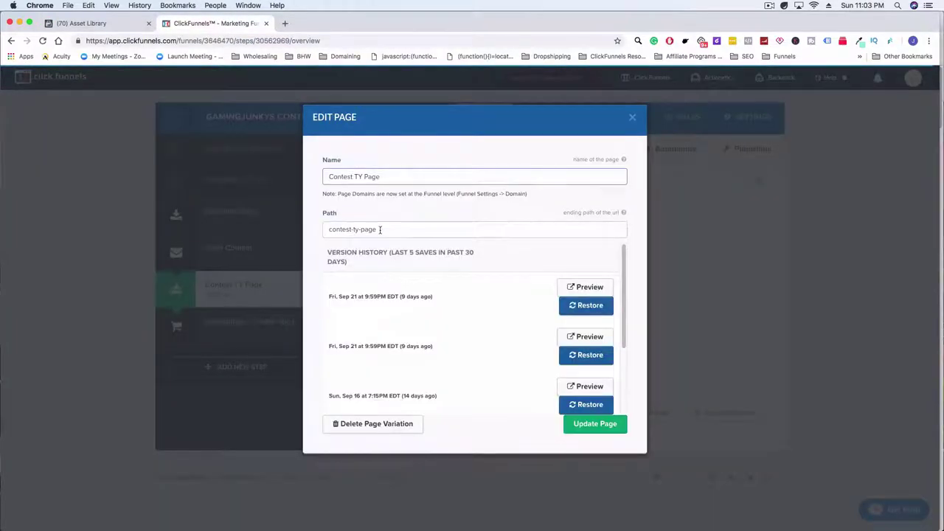
triple_click(379, 229)
click(81, 22)
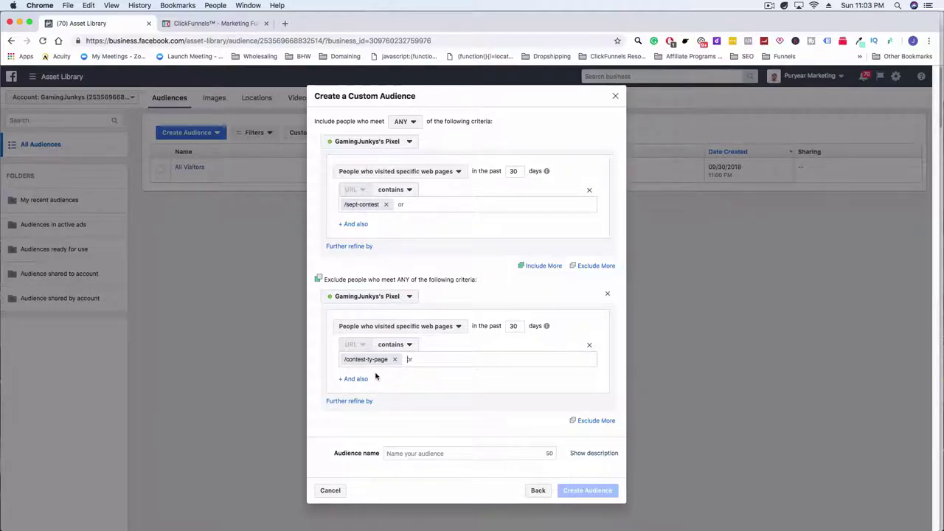
- Name the audience 'Visited September Entry But Not Thank you 30 Days' and check the 30-day window
click(446, 453)
text(Visited Se)
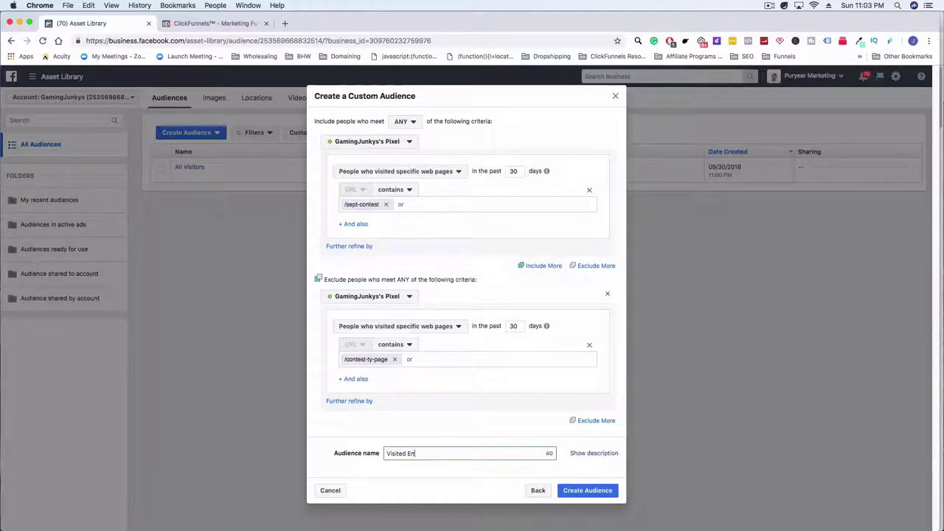
text(ptember Entry )
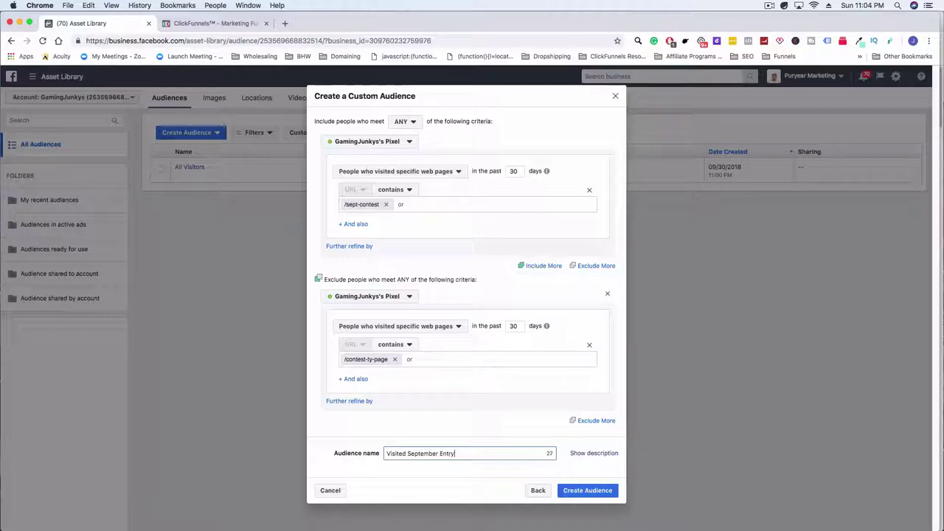
text(But Not Thank you (30 Days)
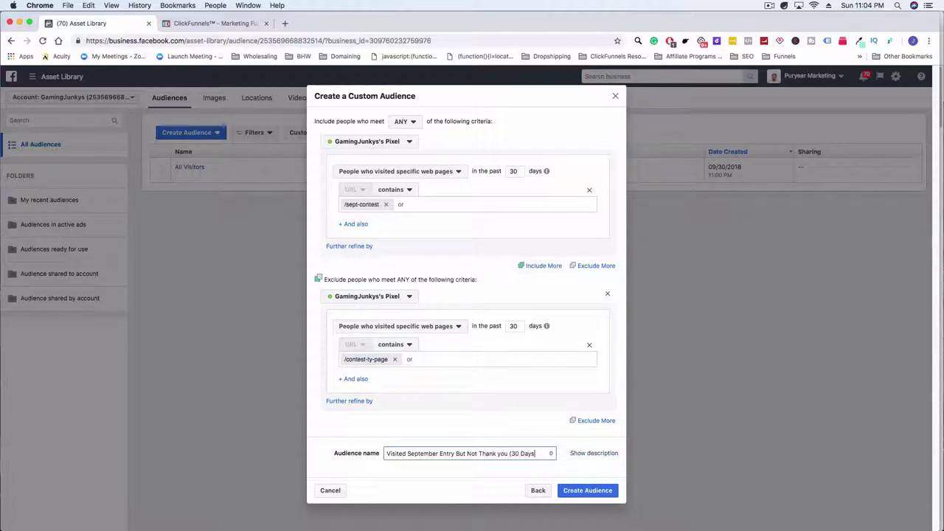
click(513, 453)
key(BackSpace)
double_click(514, 171)
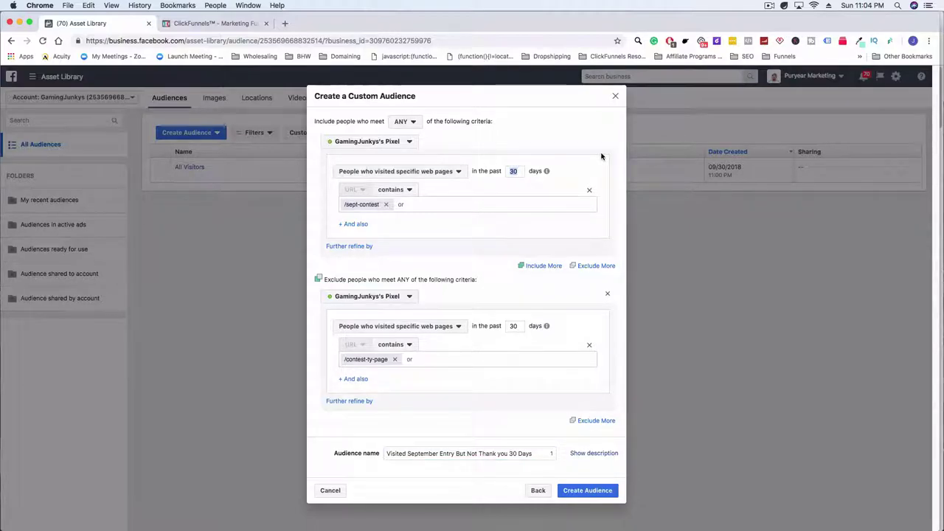
click(519, 172)
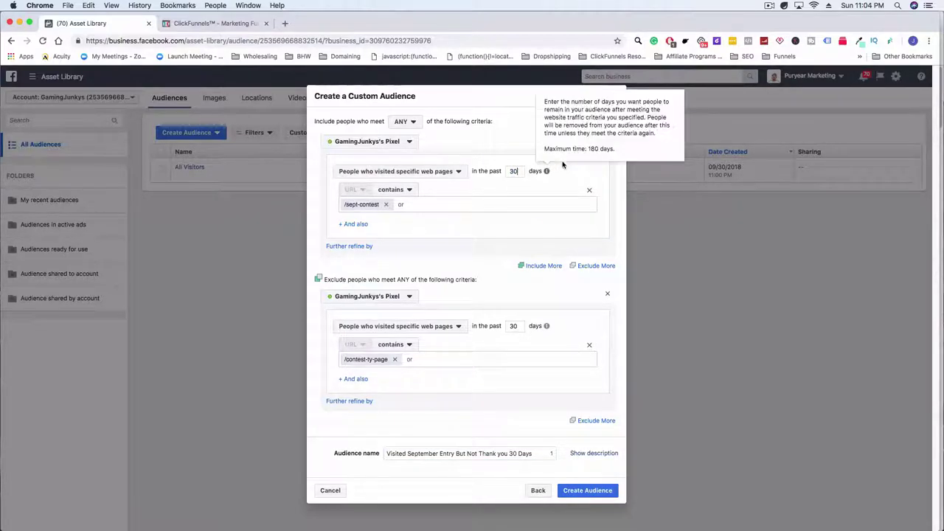
drag(522, 172, 502, 170)
click(516, 171)
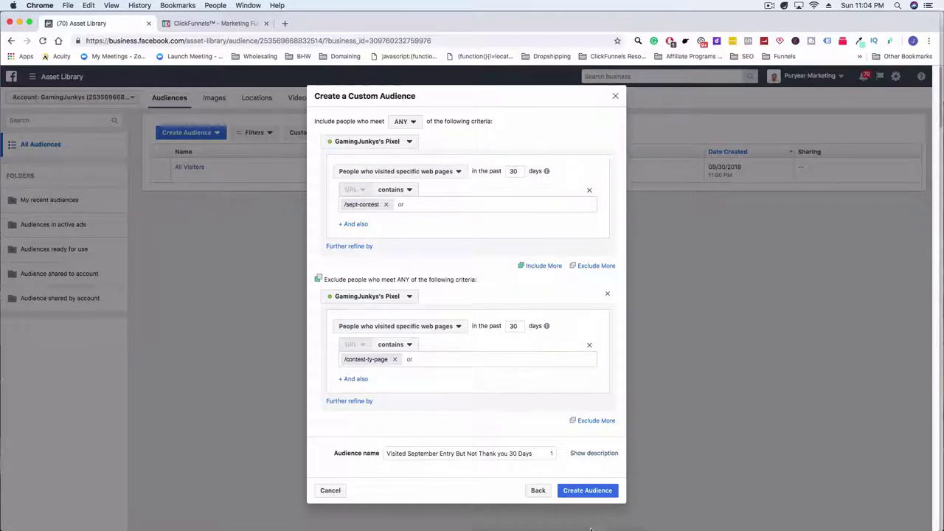
- Create the audience and begin another Custom Audience
click(600, 492)
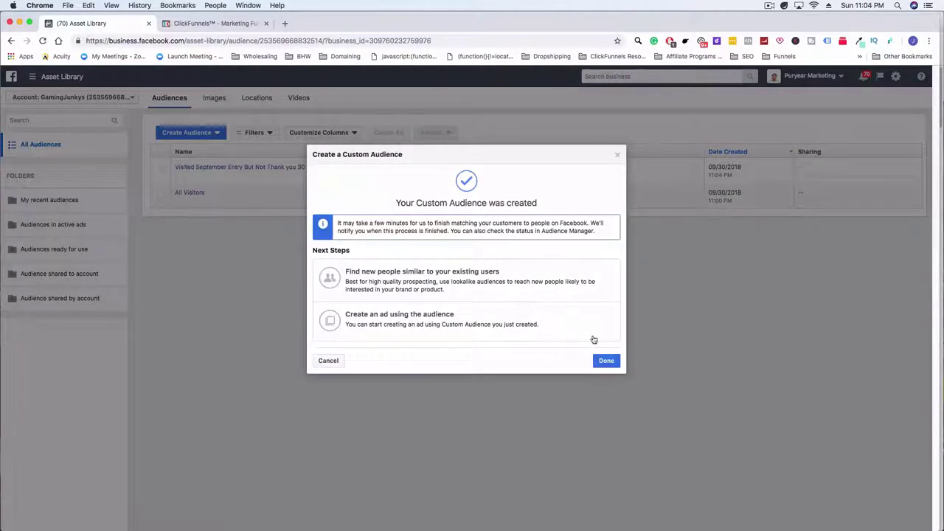
click(612, 361)
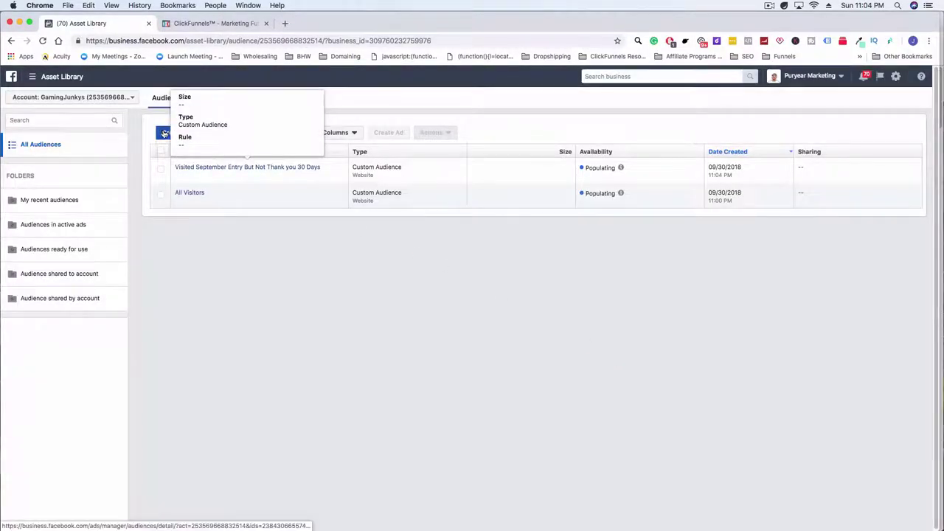
click(188, 132)
click(186, 151)
click(213, 23)
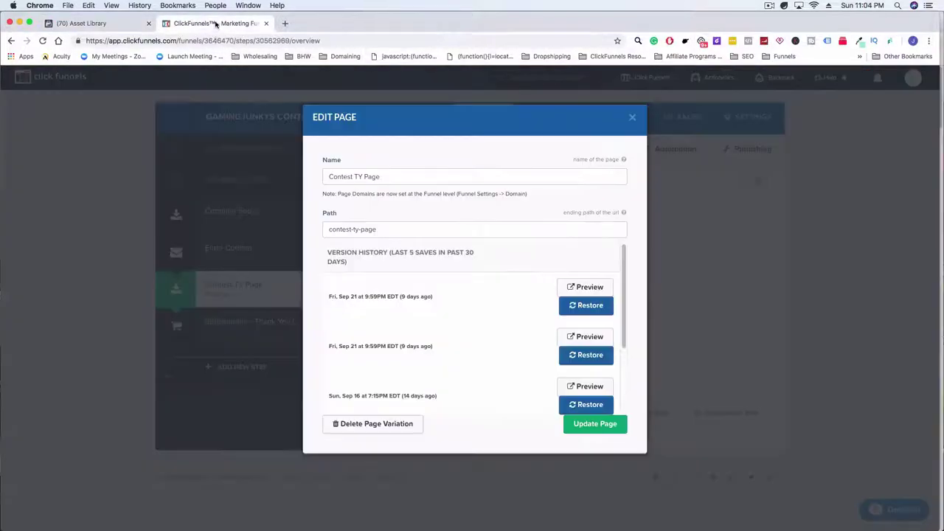
- Select the contest-ty-page path from the Contest TY Page's page settings
click(632, 118)
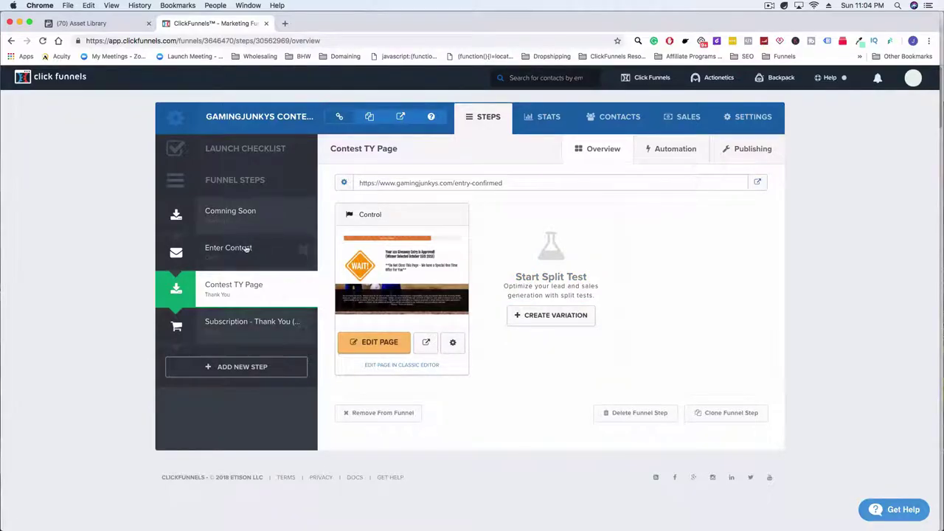
click(239, 331)
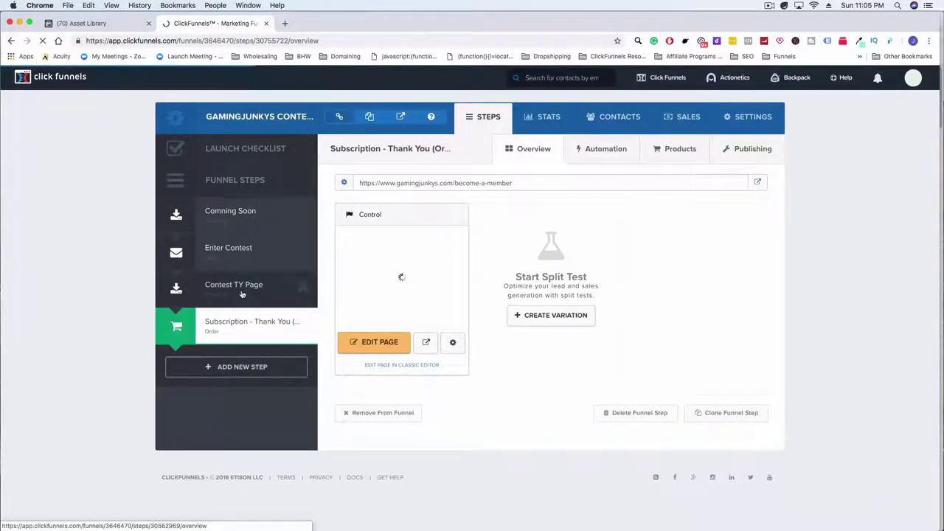
click(242, 294)
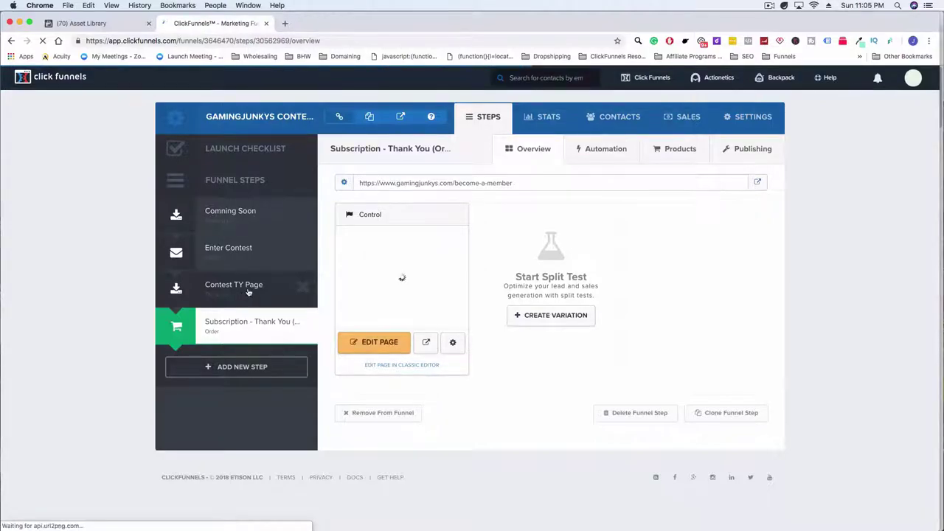
click(453, 342)
drag(377, 230, 322, 229)
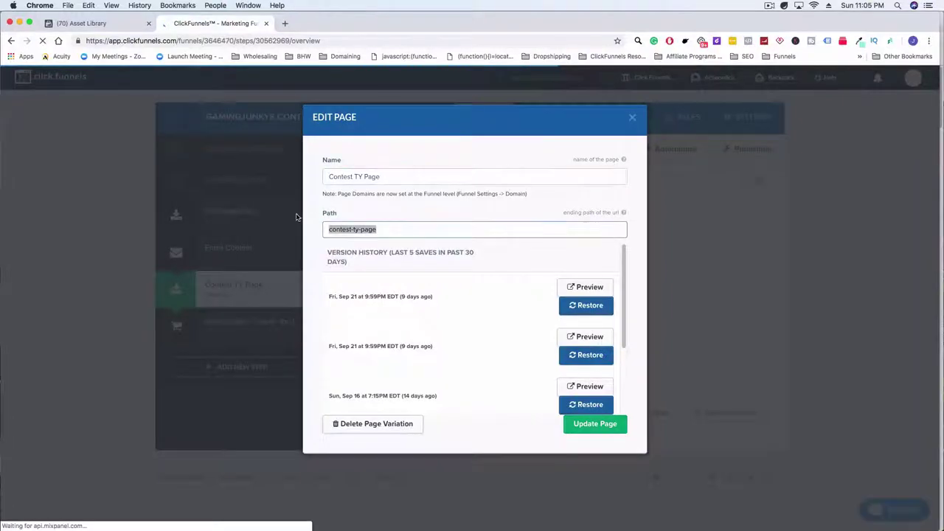
click(123, 22)
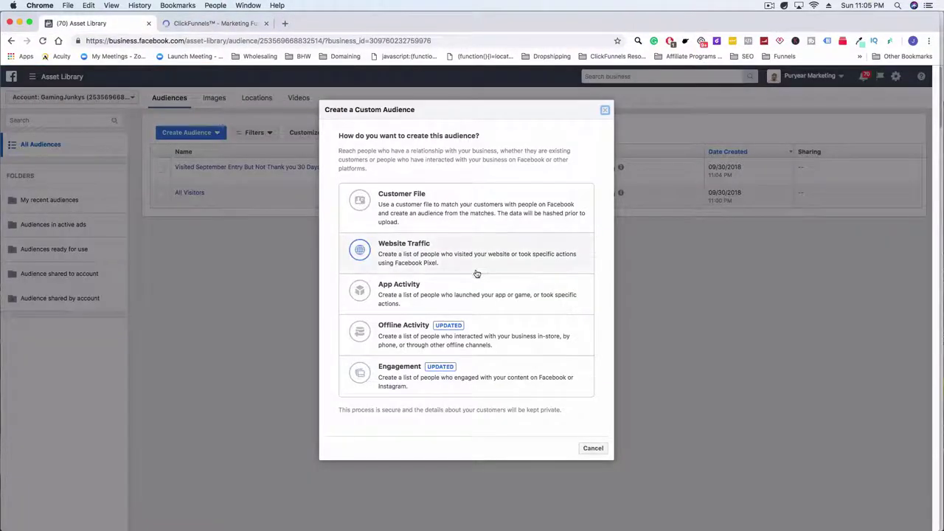
- Build a Website Traffic audience of visitors to URLs containing /contest-ty-page
click(434, 265)
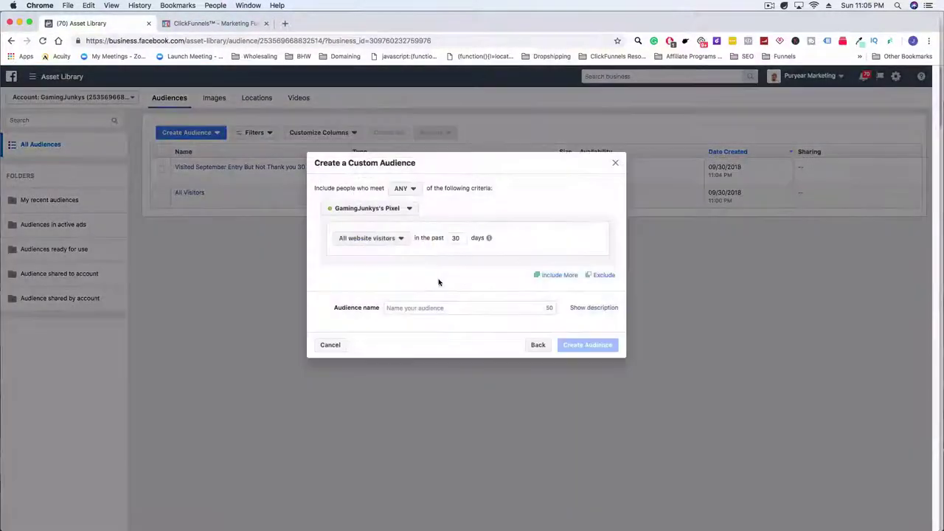
click(388, 239)
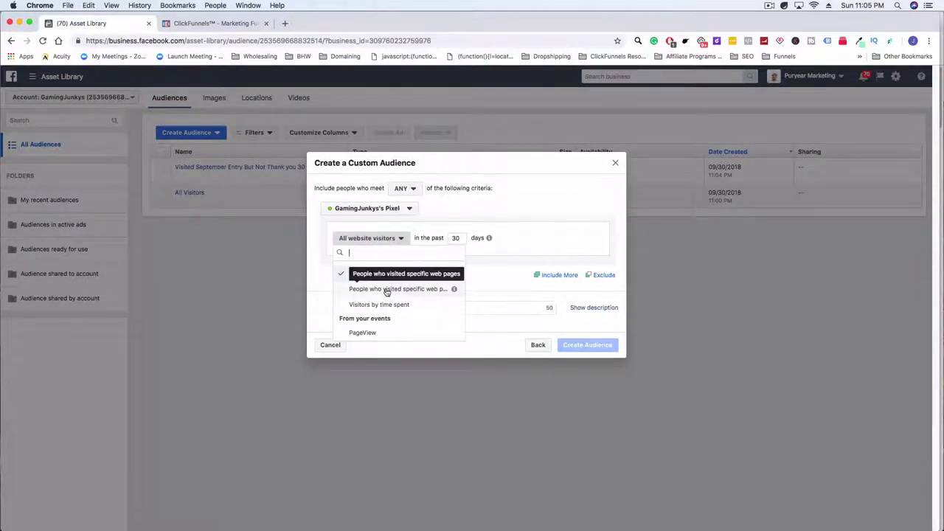
click(387, 290)
click(384, 255)
text(/contest-ty-page)
key(Return)
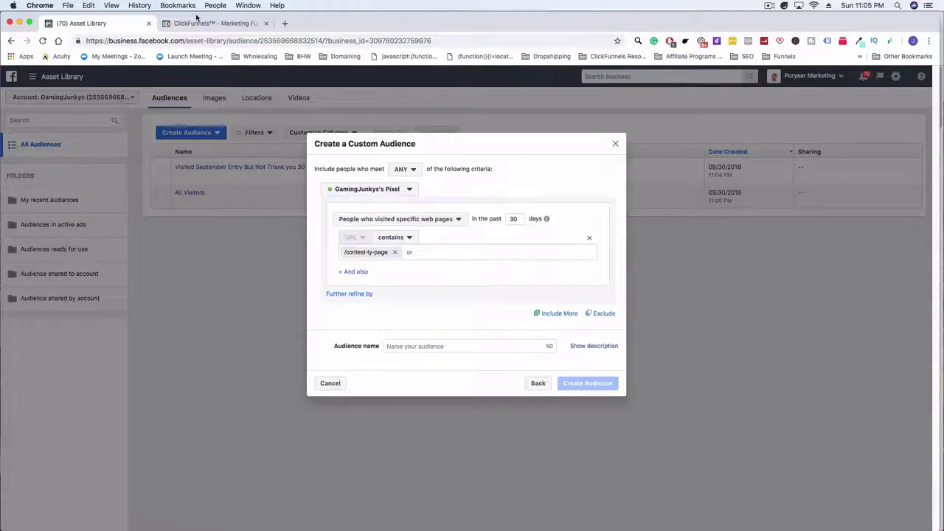
- Select the subscription-thank-you-order path from that ClickFunnels step's page settings
click(206, 24)
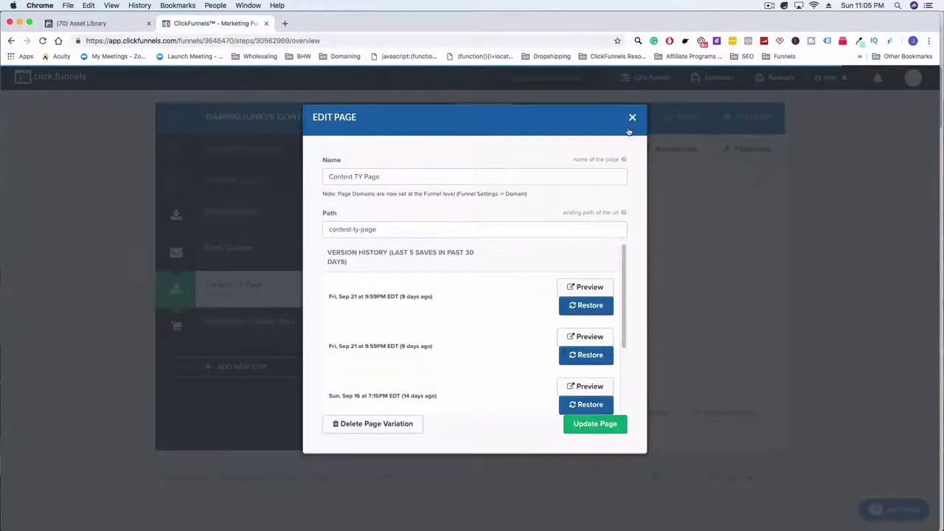
click(632, 118)
click(247, 324)
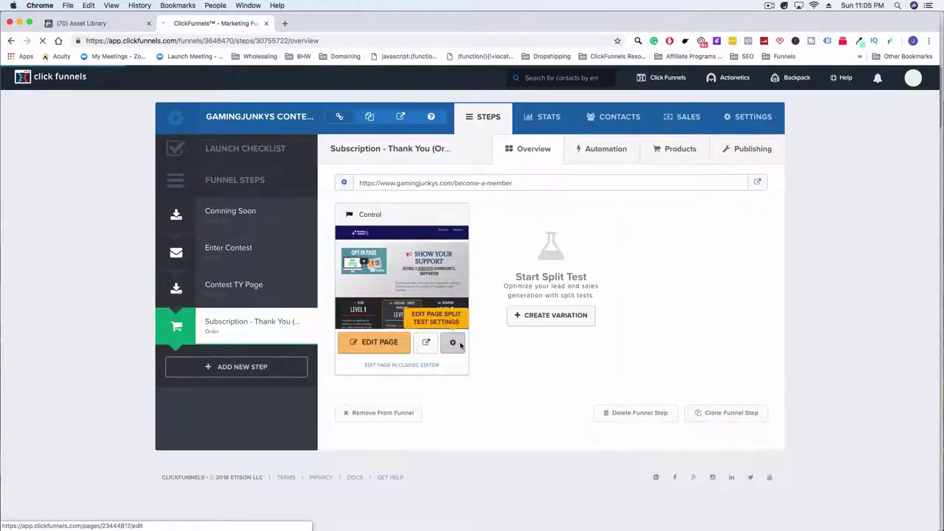
click(465, 340)
drag(424, 255, 312, 238)
key(super+c)
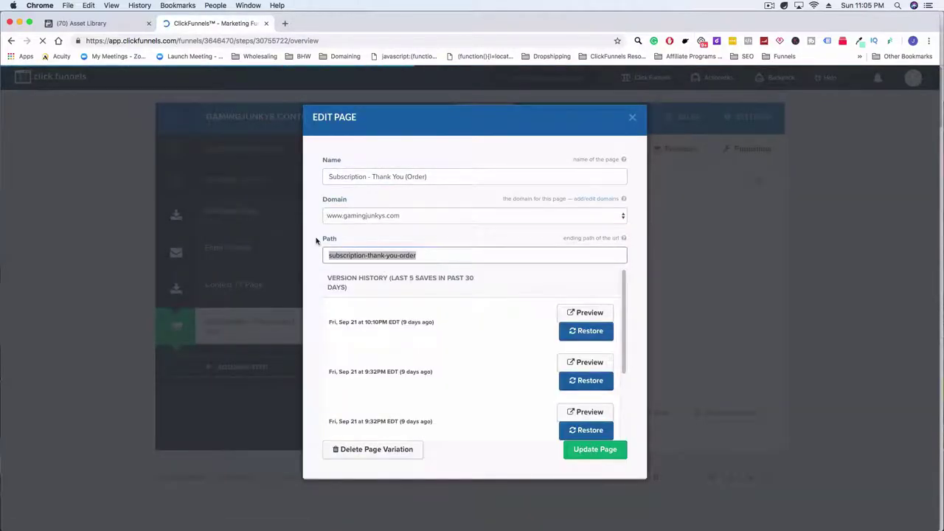
click(95, 23)
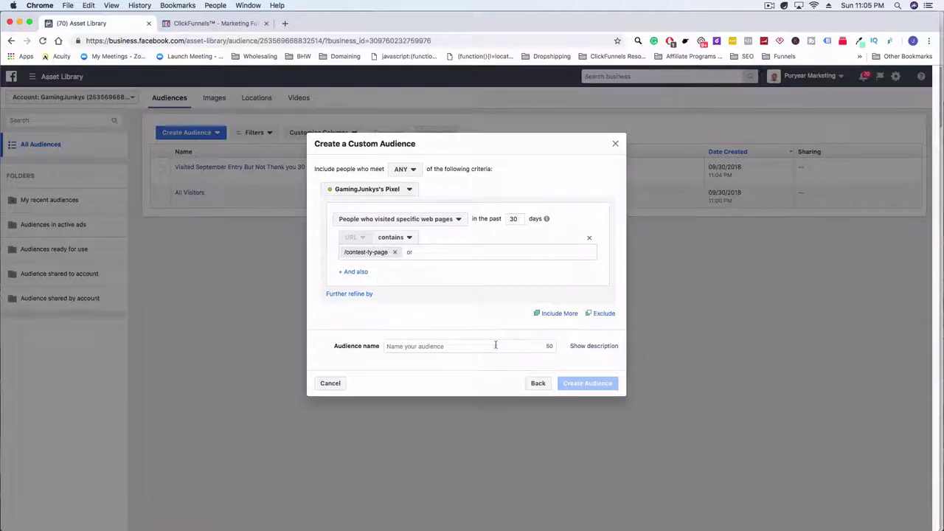
- Add an exclusion for people who visited pages containing /subscription-thank-you-order
click(605, 313)
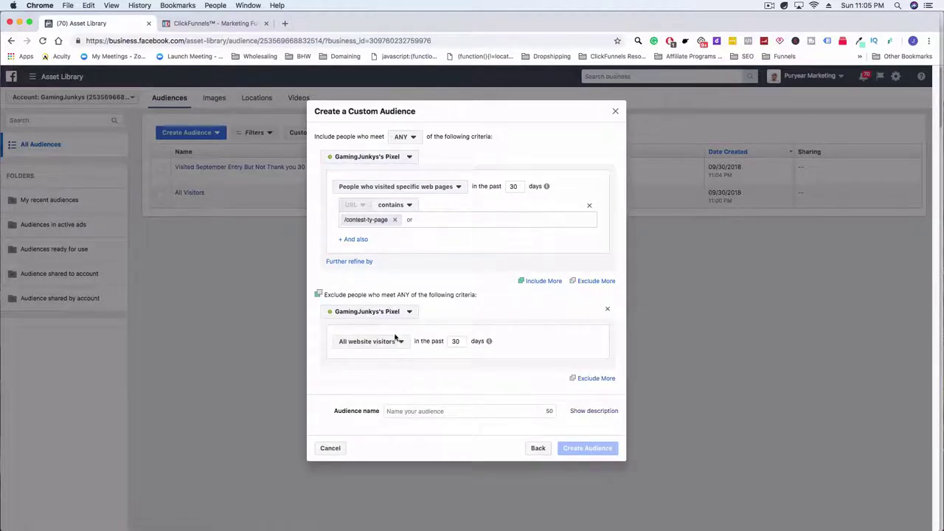
click(369, 341)
click(387, 392)
text(/)
key(super+v)
key(Return)
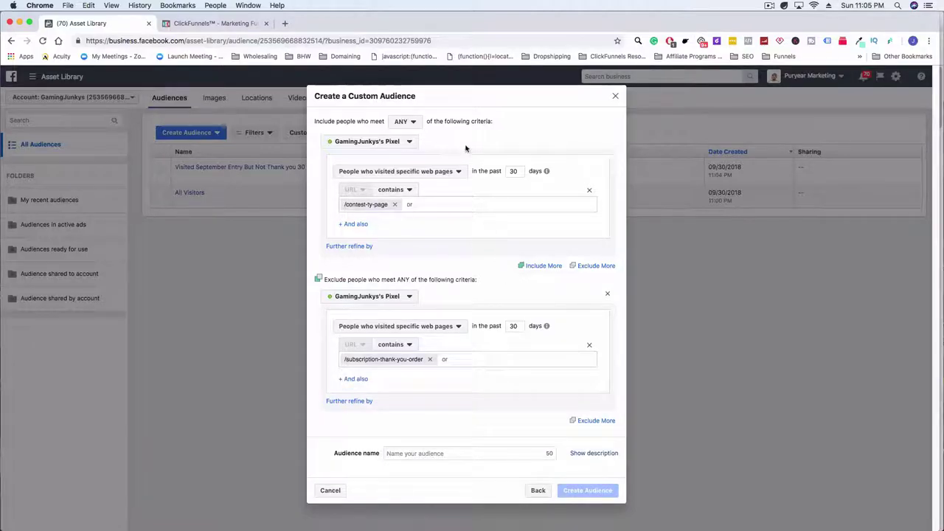
- Name the audience 'Visited September Thank You But Not Sub 30 Days' and create it
click(435, 452)
text(Visited )
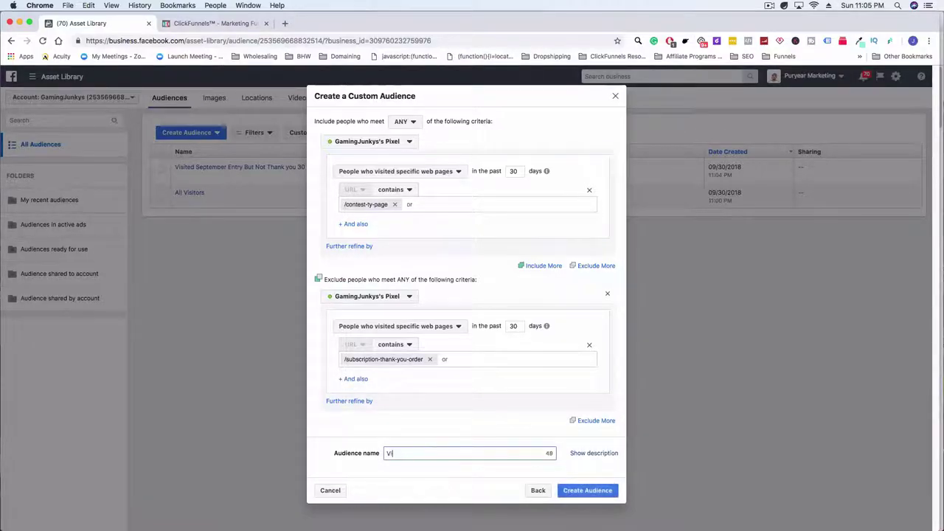
text(September Thank You B)
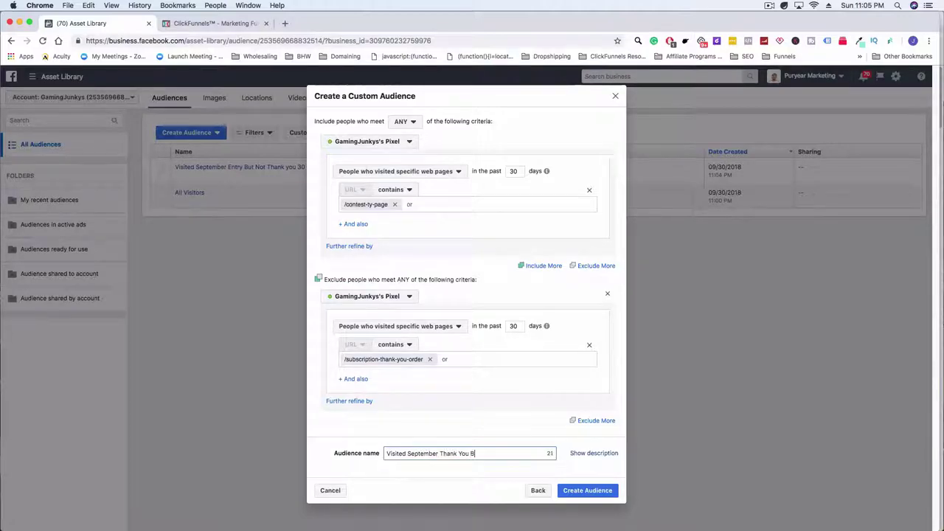
text(ut NOt Su)
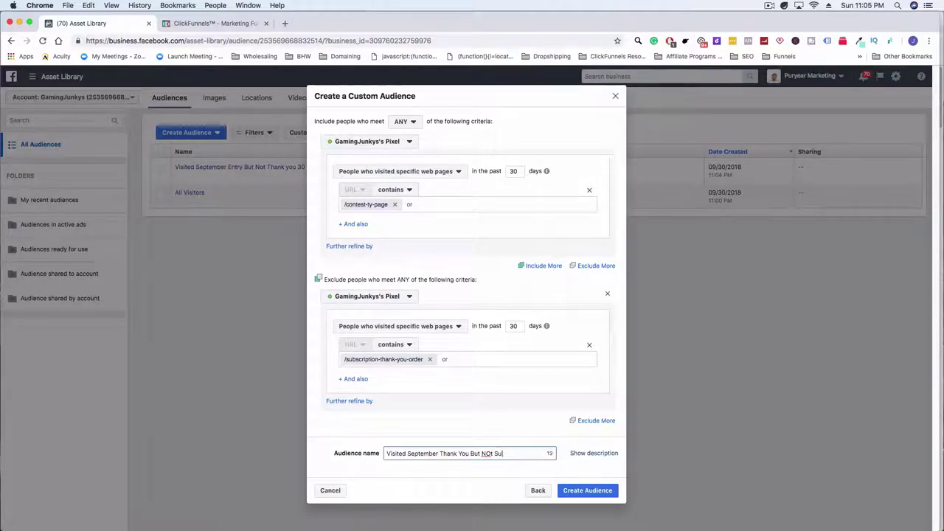
text(bot )
text( 30 Days)
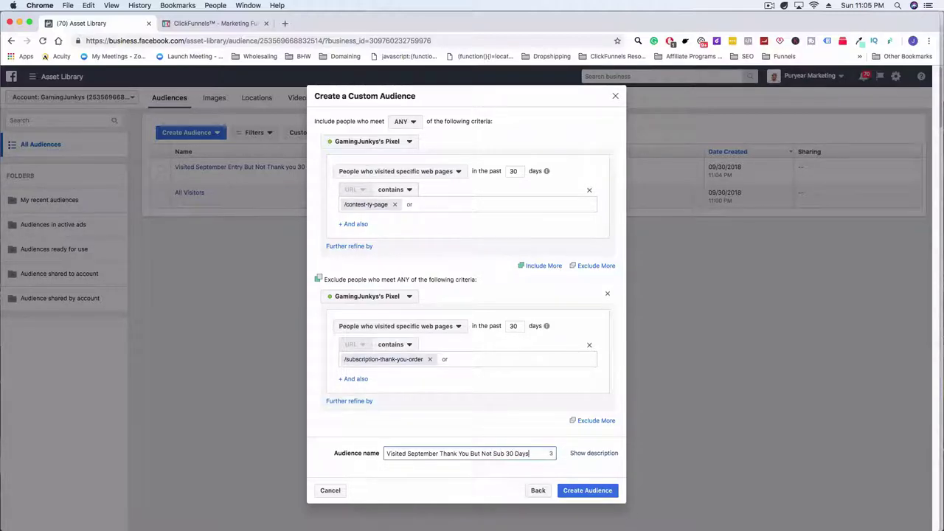
click(588, 490)
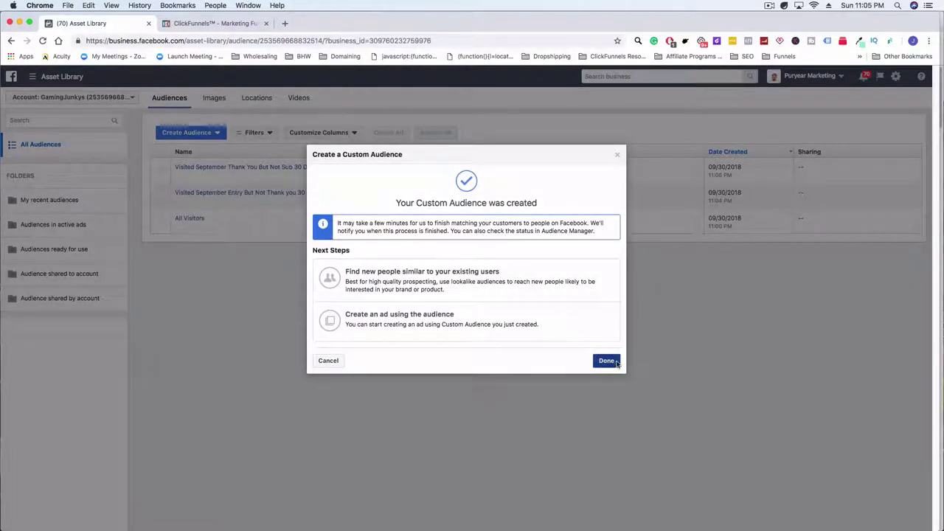
- Dismiss the confirmation, review the three website custom audiences, and bring up the Business Manager tools menu
click(604, 361)
mouse_move(211, 193)
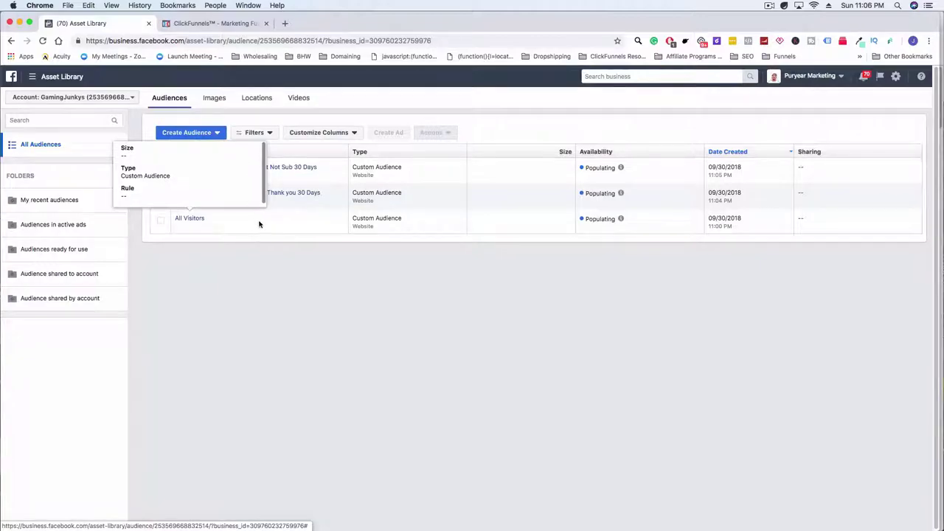
click(163, 134)
click(248, 331)
click(194, 140)
click(238, 278)
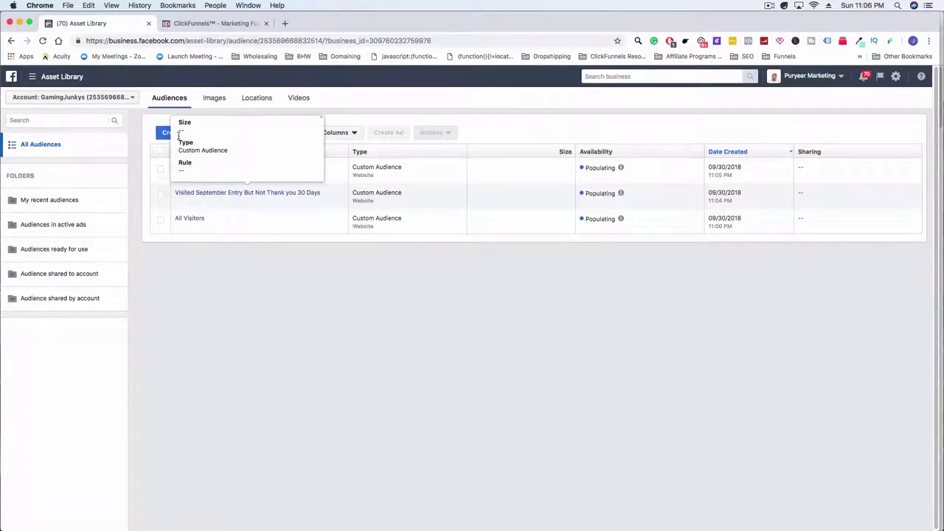
click(167, 133)
click(221, 299)
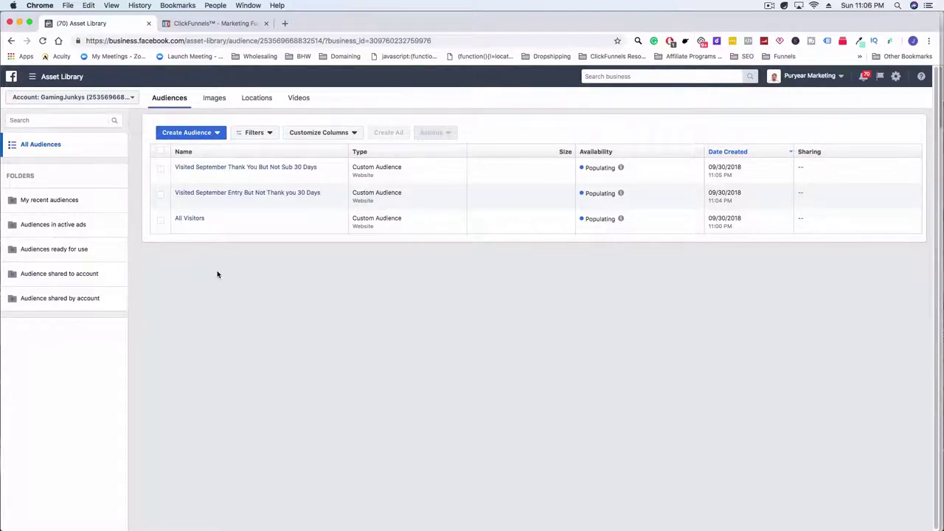
click(58, 76)
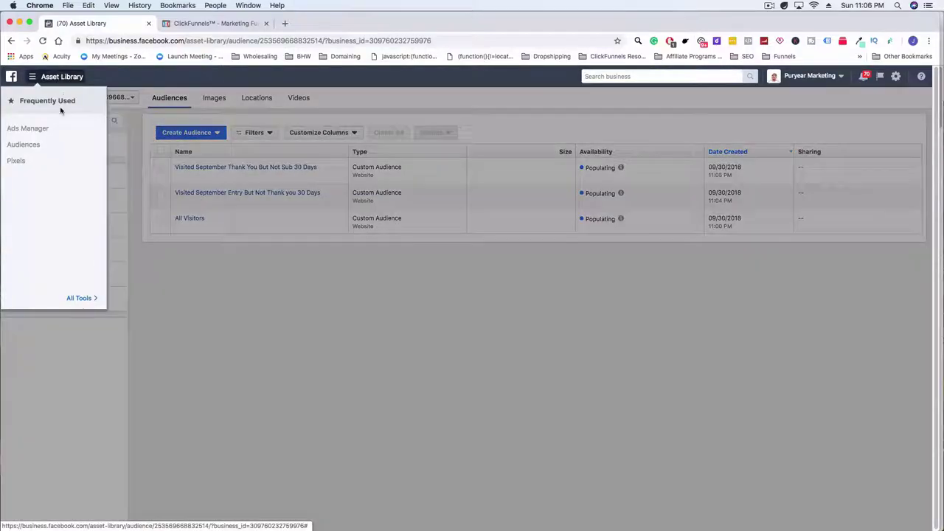
- Go to Events Manager from the tools menu and switch to the Custom Conversions section
click(447, 133)
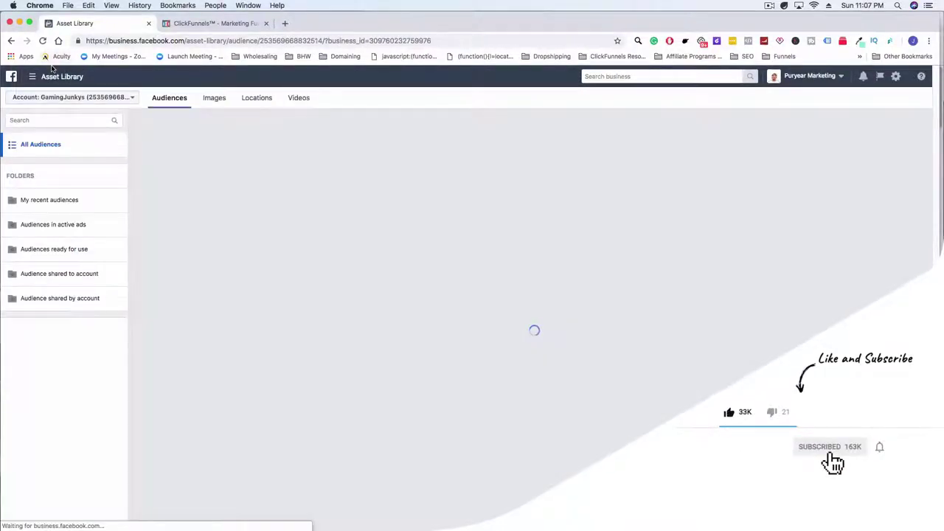
click(32, 76)
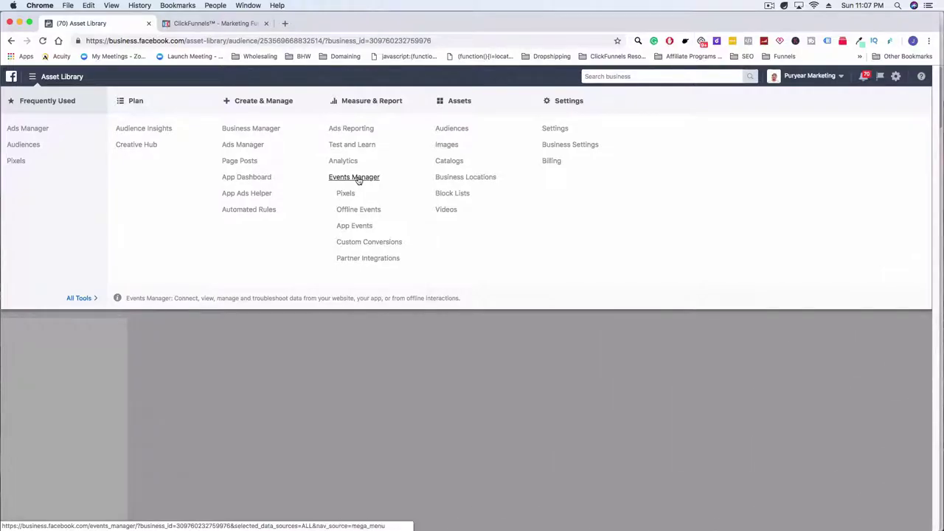
click(354, 178)
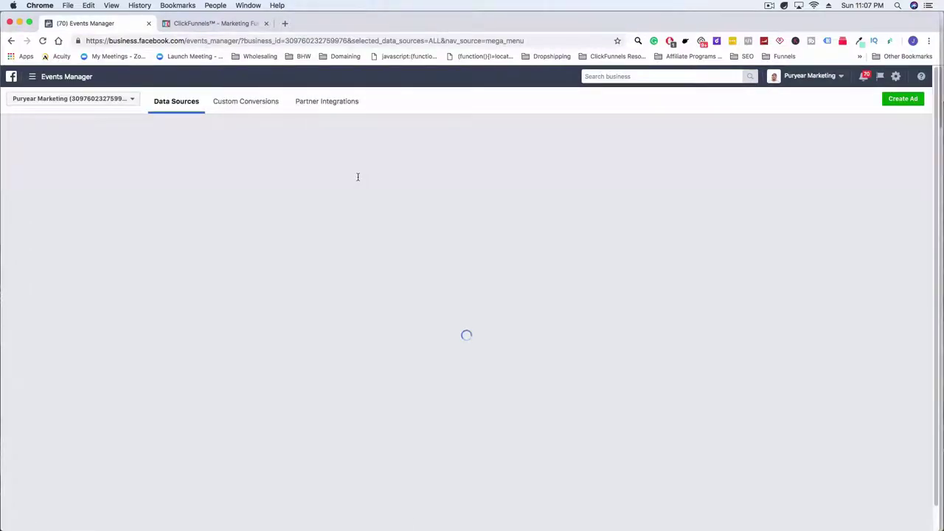
click(44, 76)
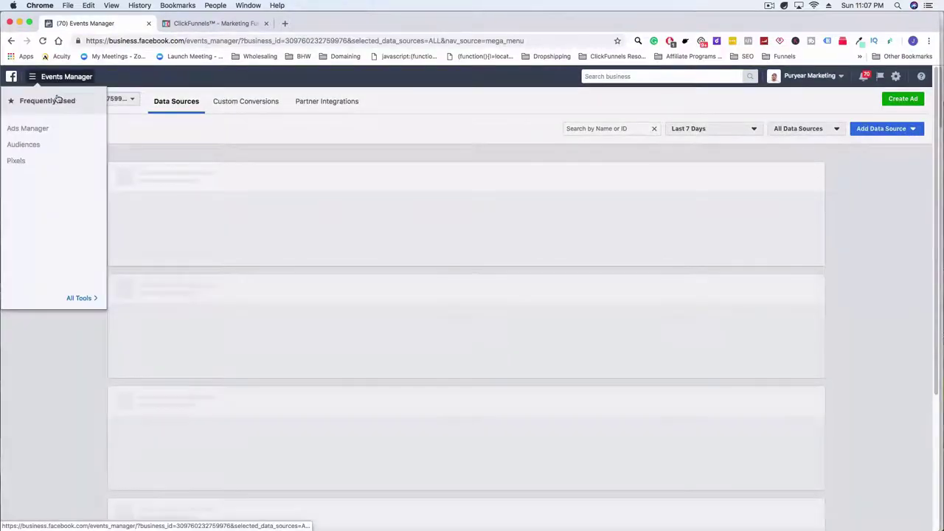
click(320, 160)
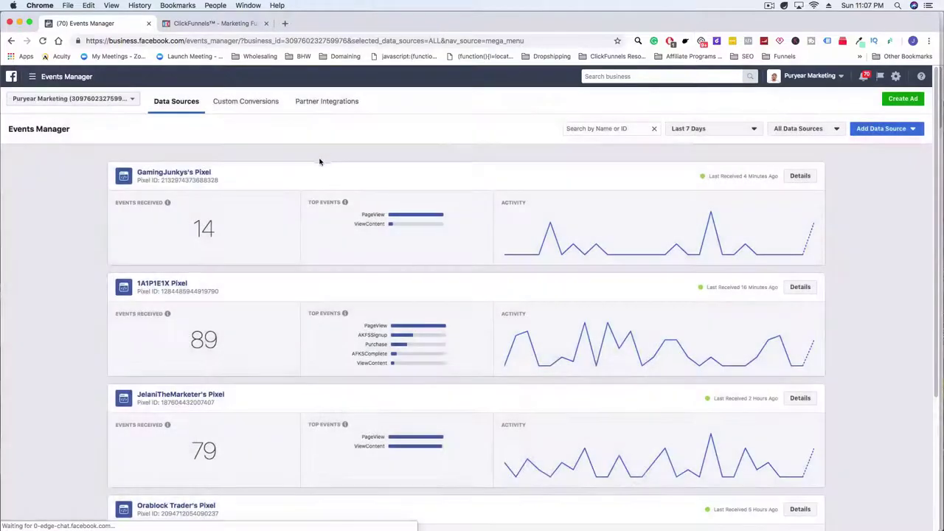
click(254, 104)
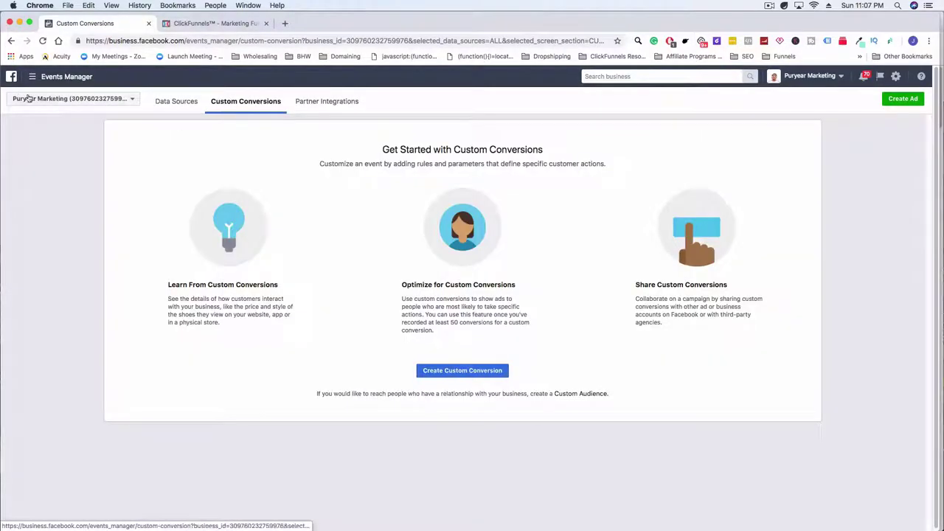
- Switch to the GamingJunkys ad account and start a new custom conversion
click(82, 102)
scroll(88, 221, down, 5)
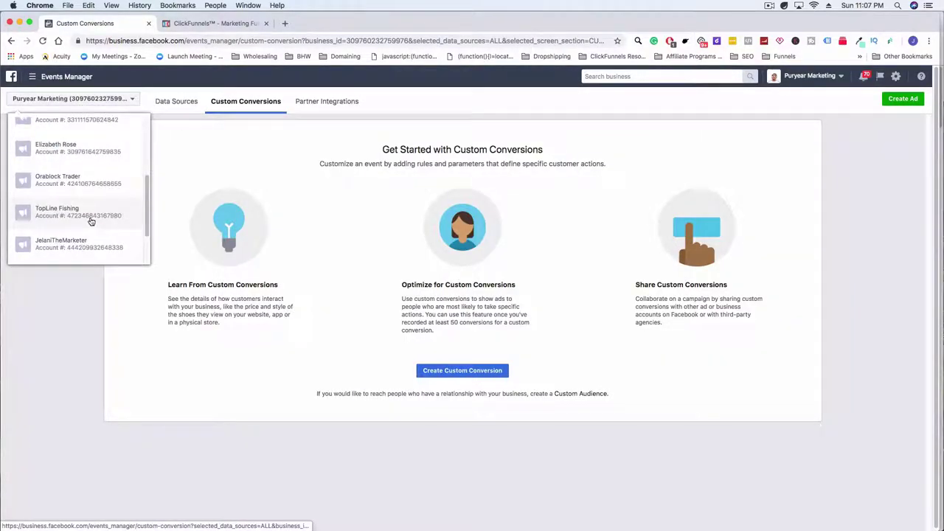
scroll(86, 222, up, 4)
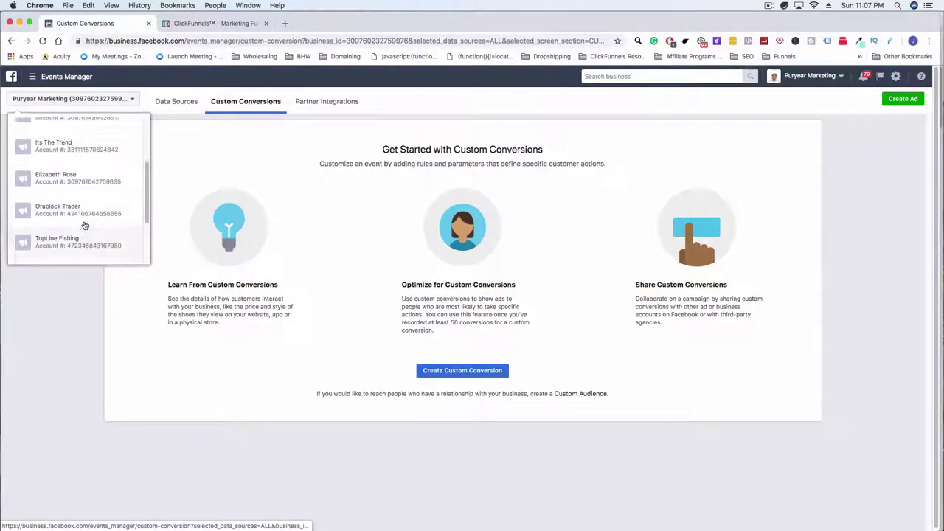
scroll(85, 225, up, 3)
scroll(84, 225, down, 6)
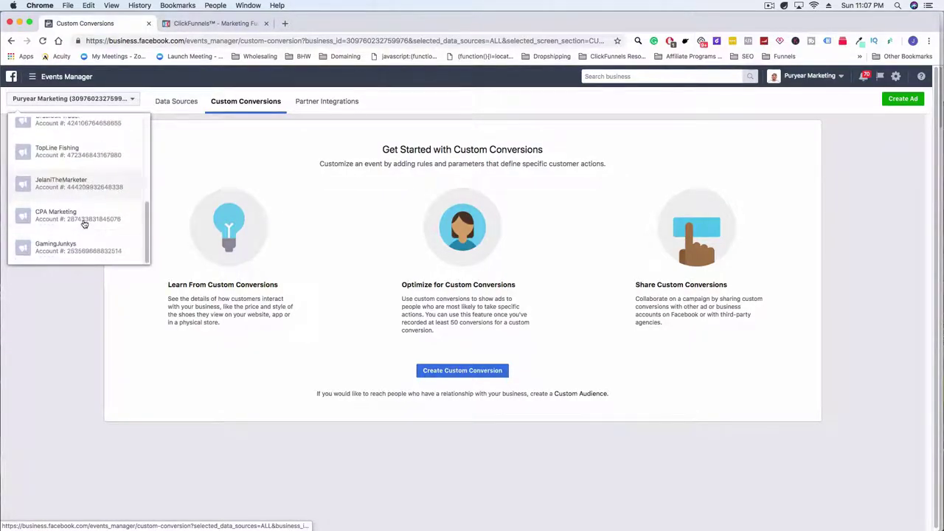
click(85, 248)
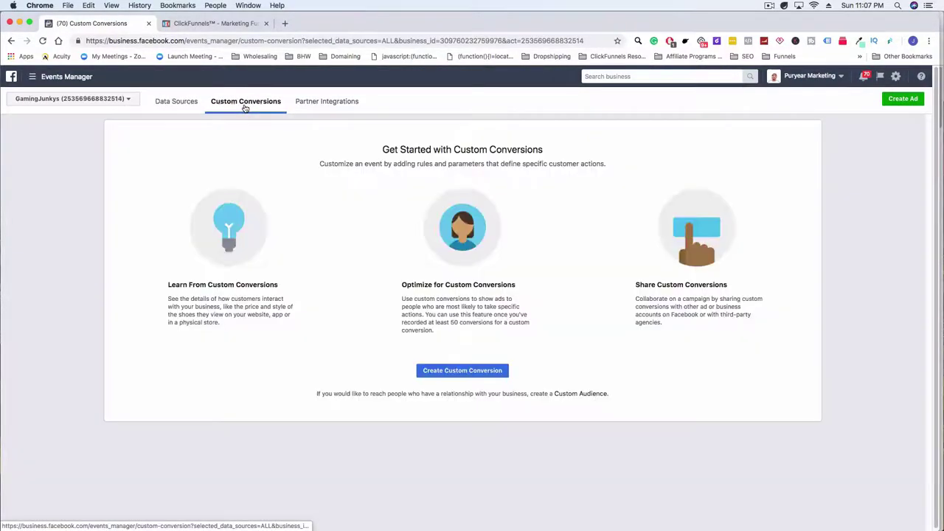
click(462, 371)
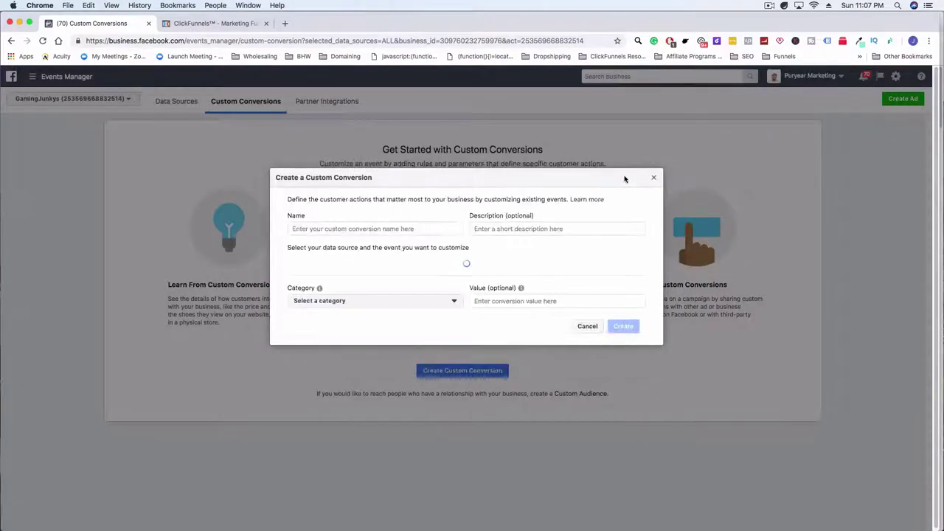
- Name the conversion 'Entered September Contest' with description 'People who have entered sept contets'
click(368, 229)
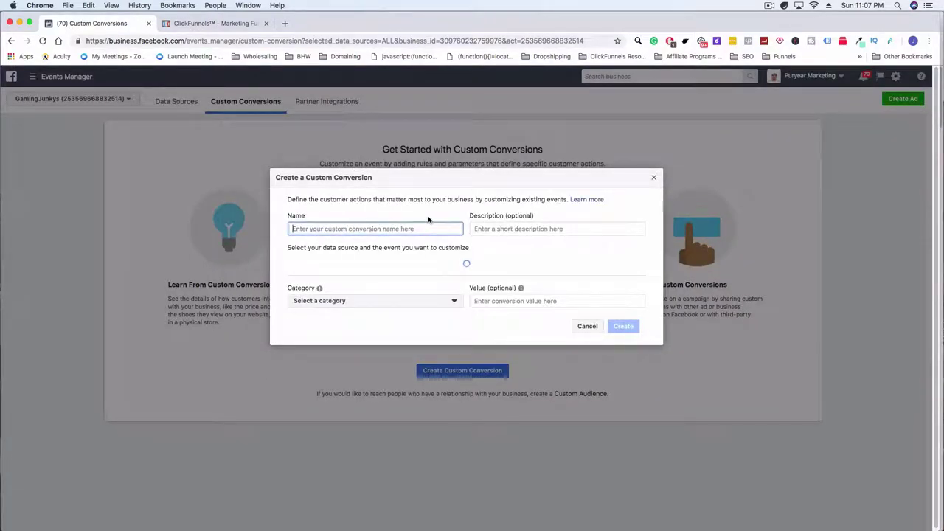
text(COmplet)
key(BackSpace)
key(BackSpace)
key(BackSpace)
key(BackSpace)
key(BackSpace)
key(BackSpace)
key(BackSpace)
text(Entered)
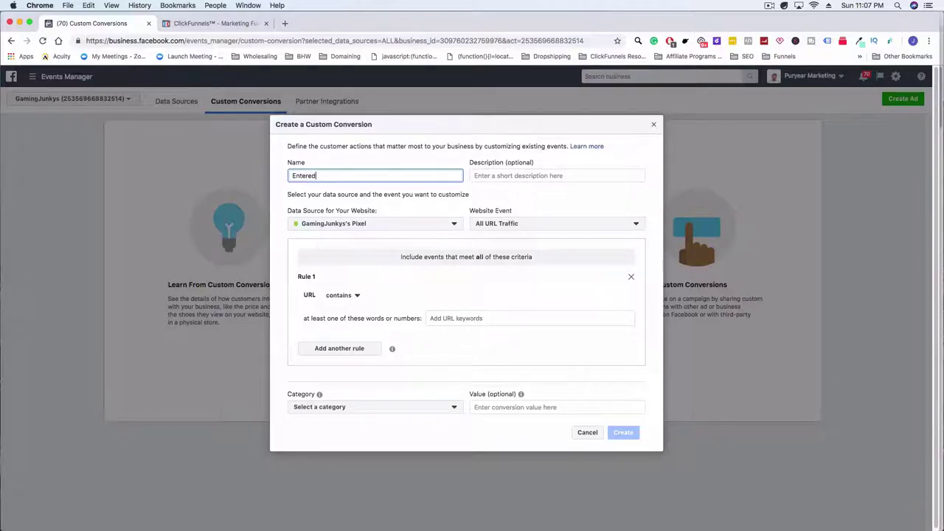
text( Contest)
click(549, 171)
click(316, 175)
text(Stempptember)
click(512, 176)
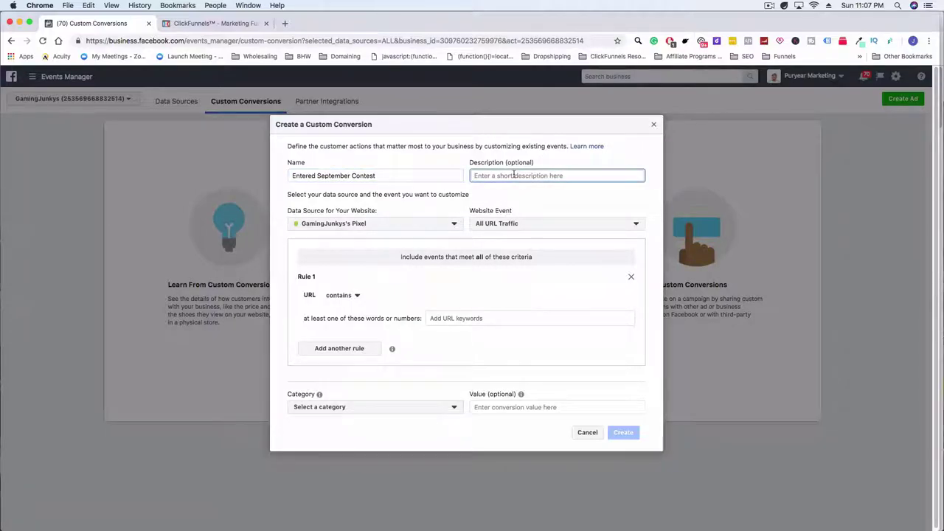
text(People who have entered sep)
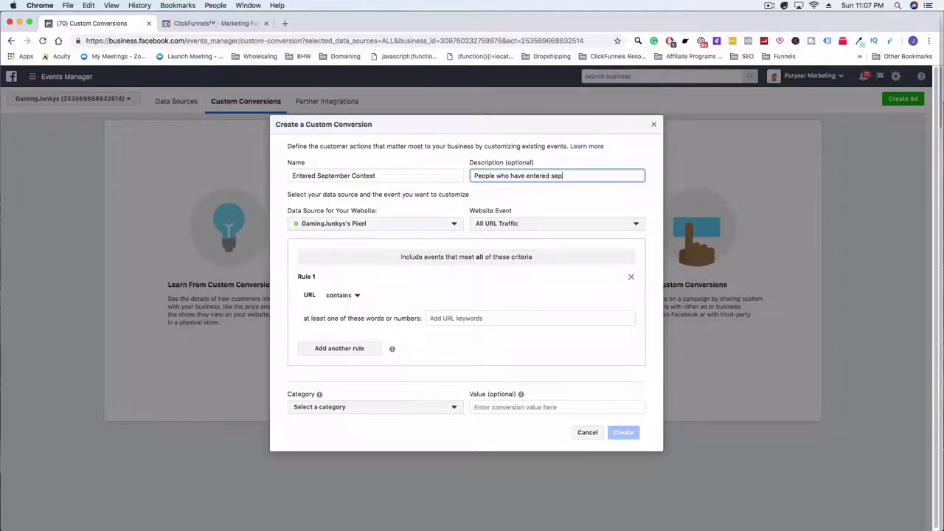
text(t contetst)
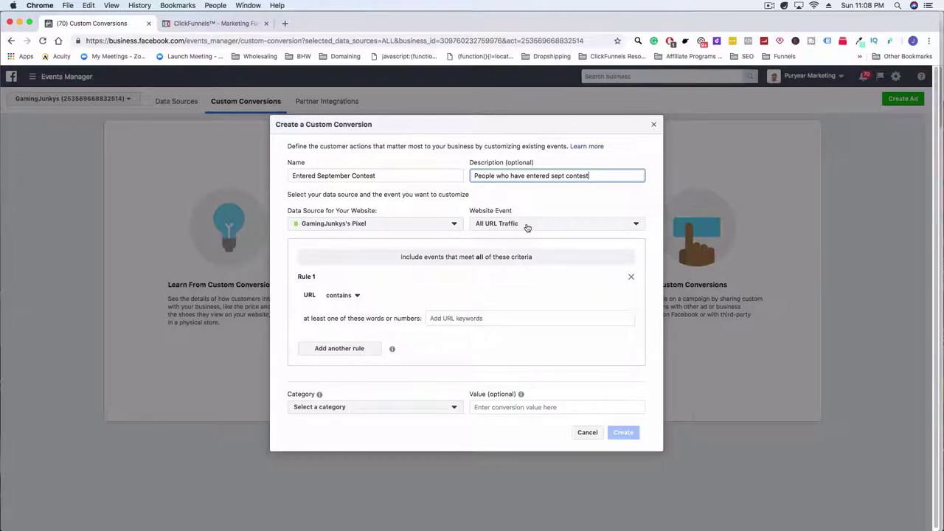
- Set the conversion's website event to ViewContent
click(524, 225)
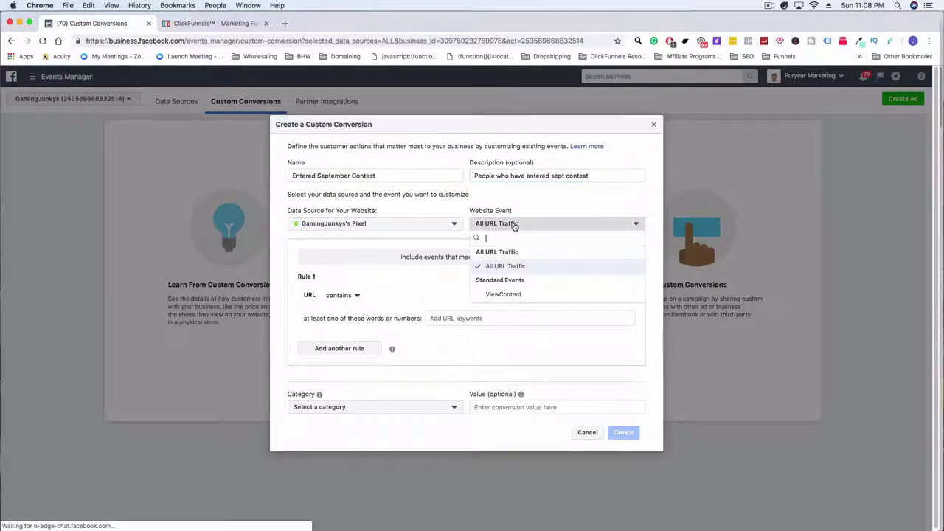
click(516, 295)
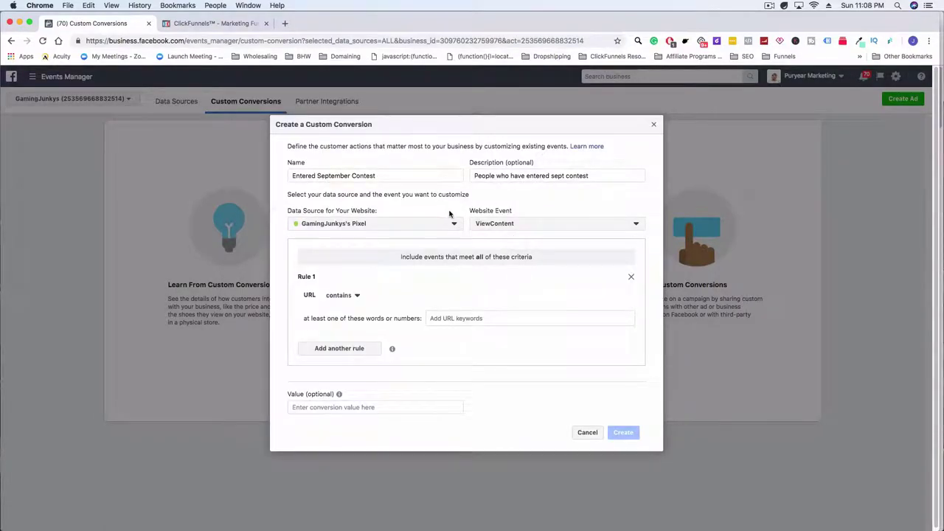
click(509, 225)
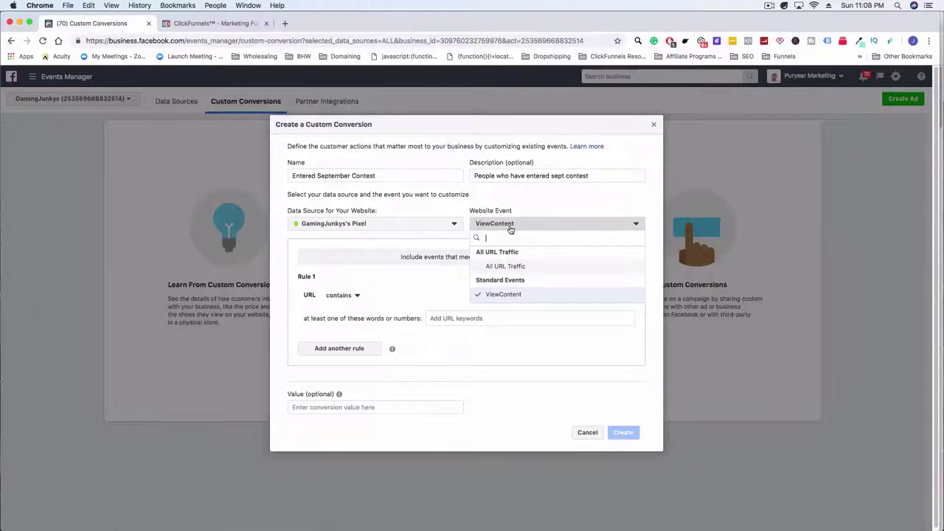
click(511, 225)
click(515, 221)
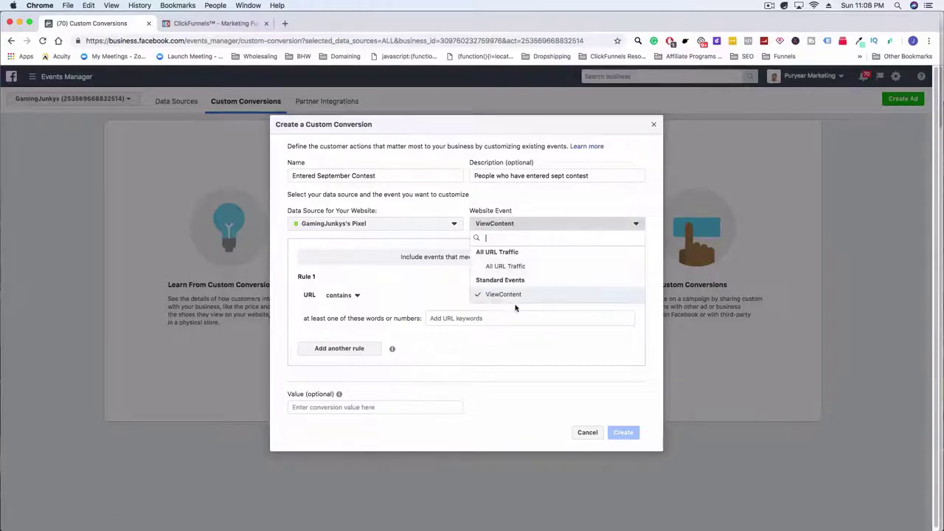
click(514, 215)
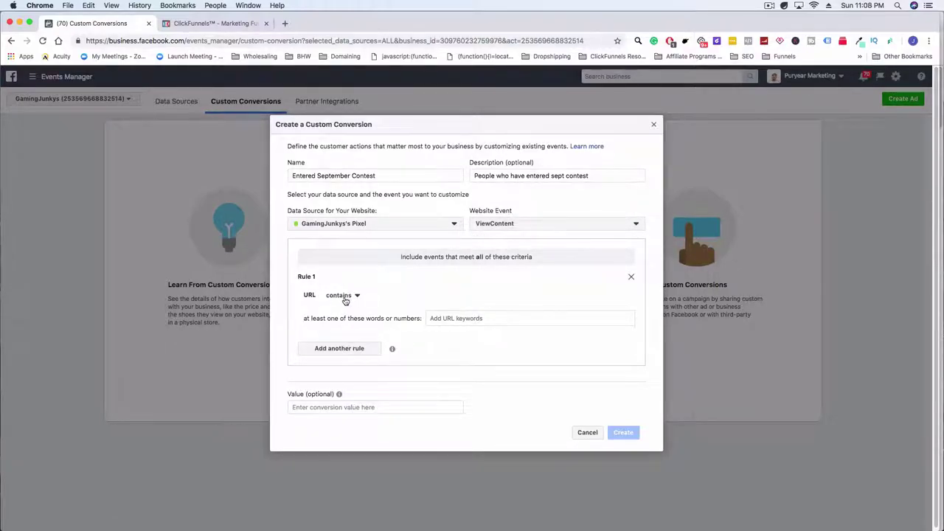
- Copy the Enter Contest page path 'sept-contest' from its ClickFunnels settings
click(184, 23)
click(632, 120)
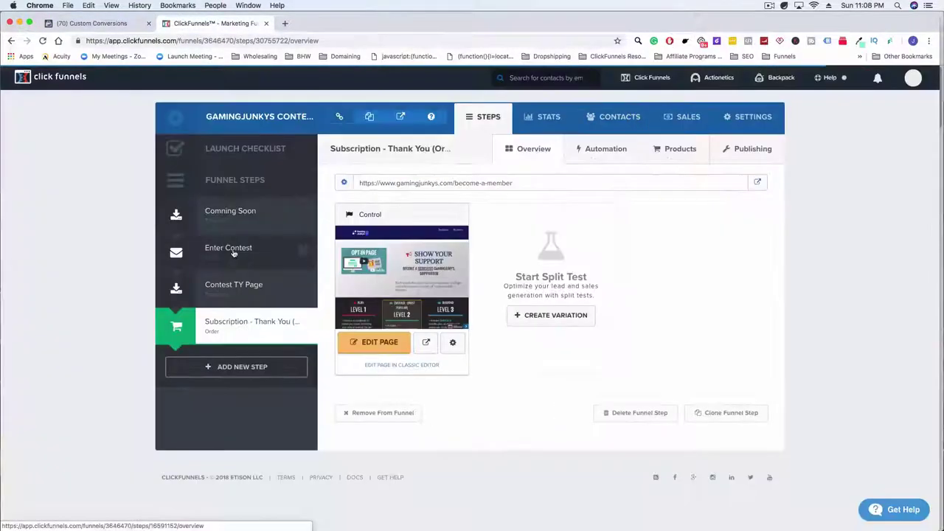
click(239, 256)
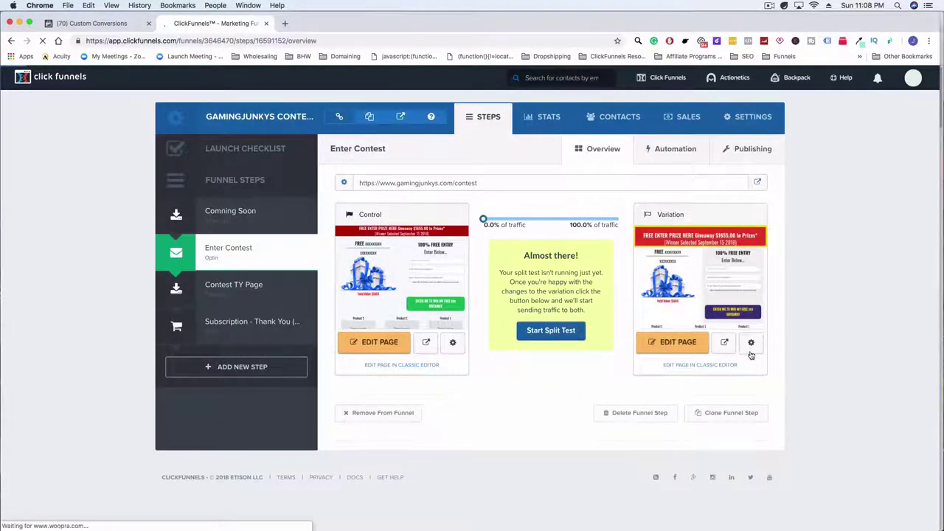
click(751, 343)
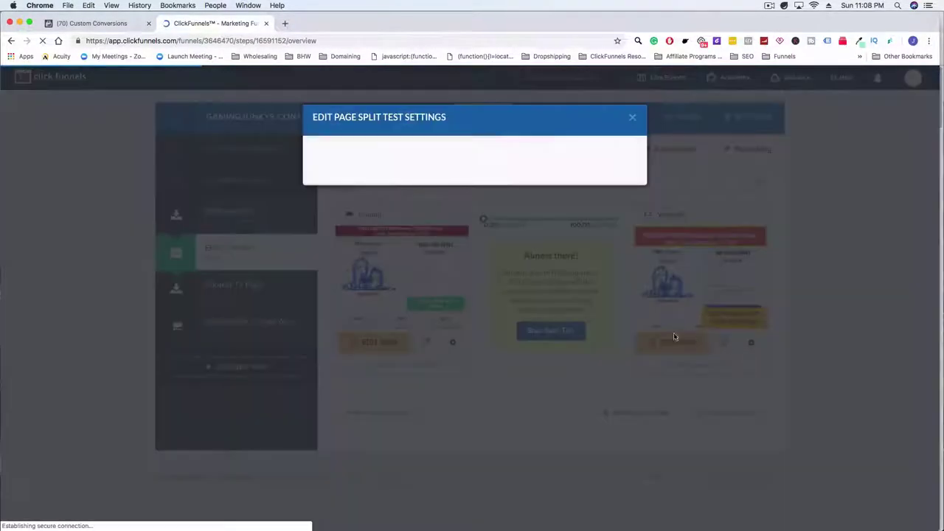
drag(371, 232, 330, 230)
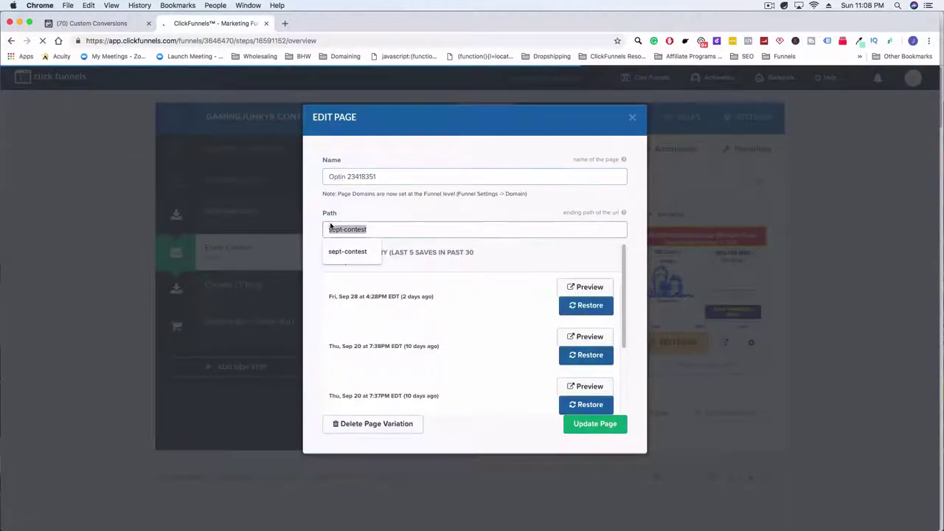
right_click(331, 226)
click(355, 299)
- Paste 'sept-contest' as Rule 1's URL-contains keyword in the custom conversion
click(96, 23)
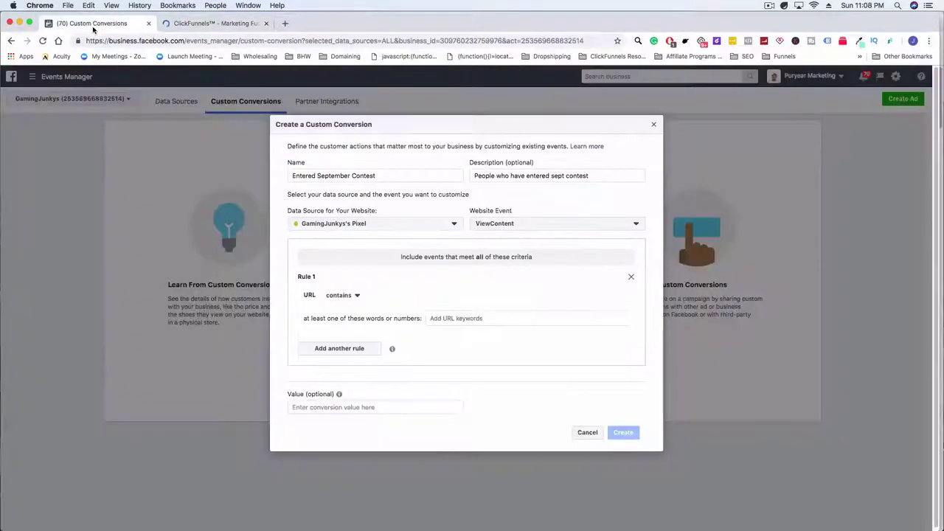
click(336, 296)
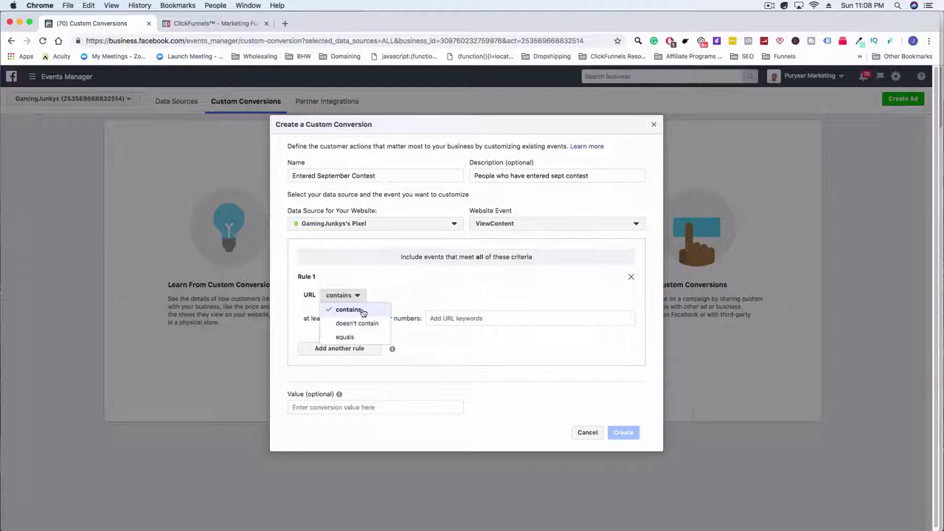
click(362, 313)
right_click(462, 318)
click(479, 380)
key(Return)
mouse_move(388, 354)
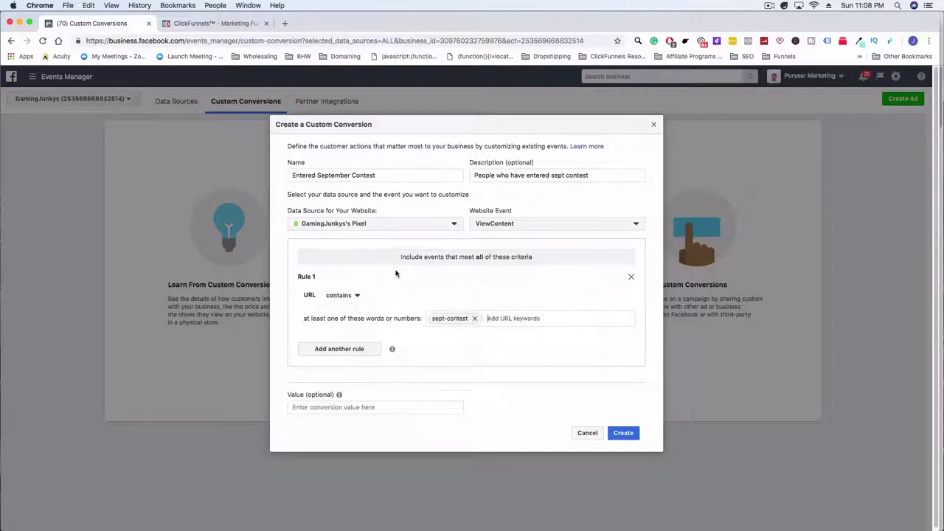
- Add a second URL rule with the contains match type
click(356, 357)
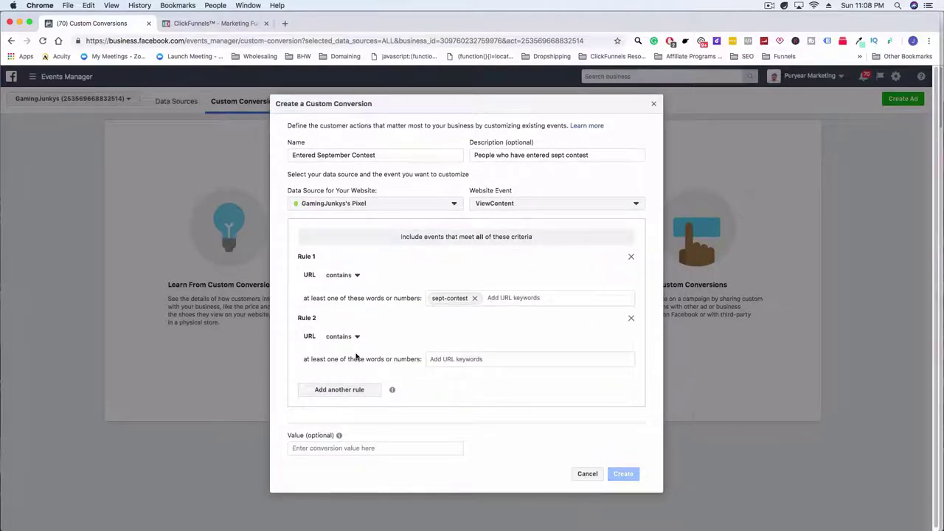
click(339, 338)
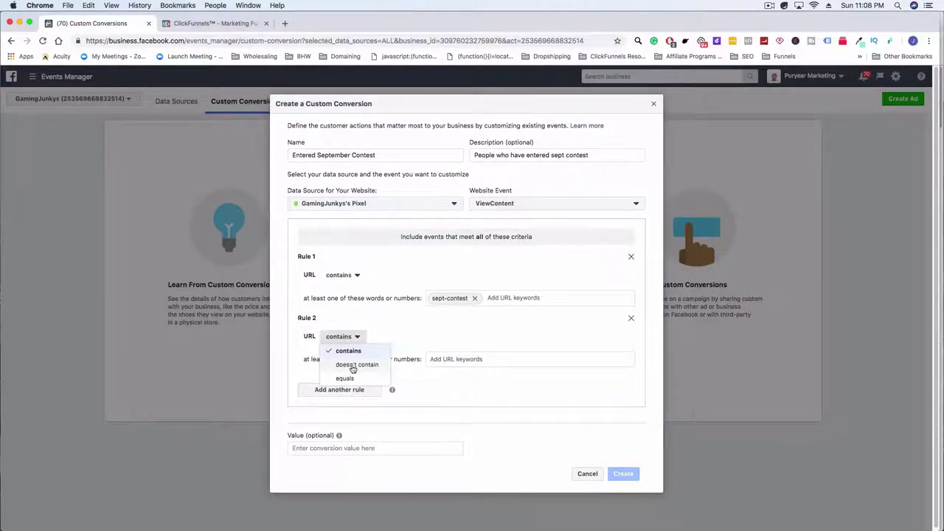
click(425, 328)
- Copy the Contest TY Page path 'contest-ty-page' from its ClickFunnels settings
click(213, 25)
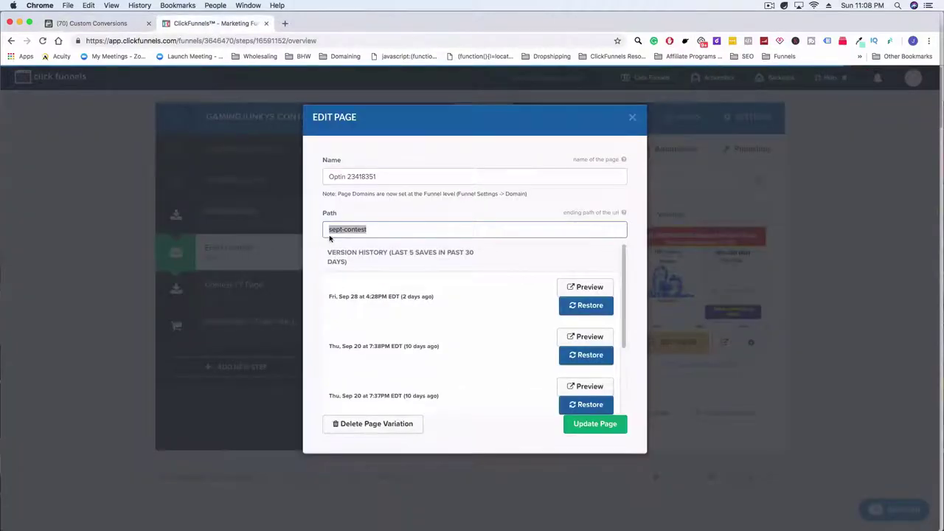
click(633, 118)
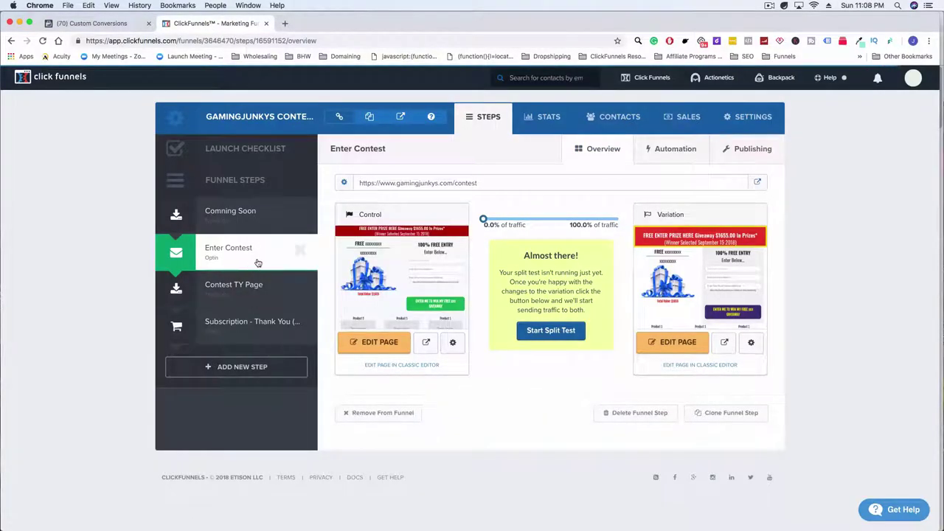
click(212, 302)
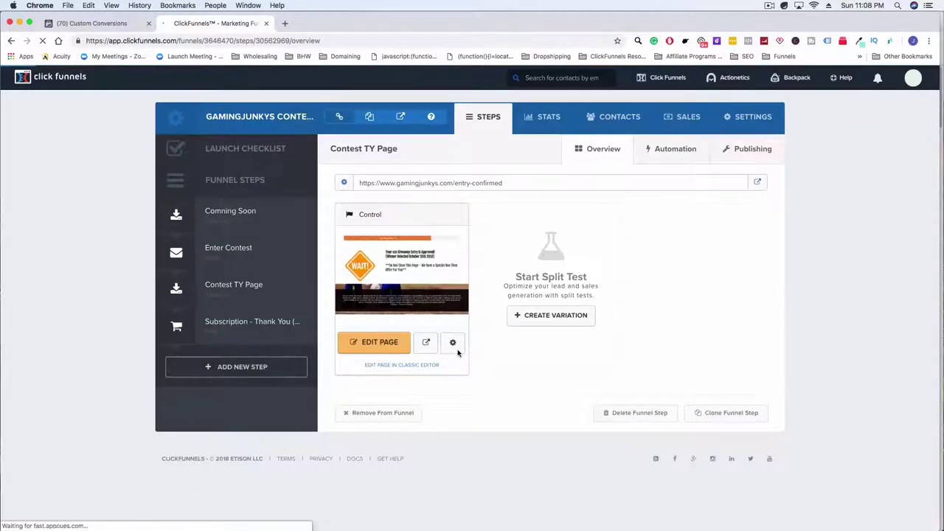
click(453, 342)
triple_click(362, 229)
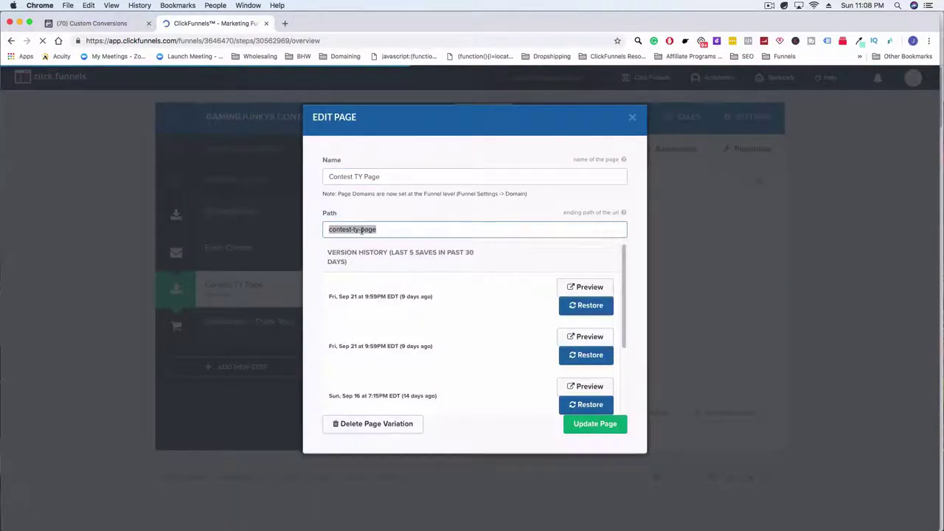
right_click(362, 229)
click(393, 298)
click(632, 117)
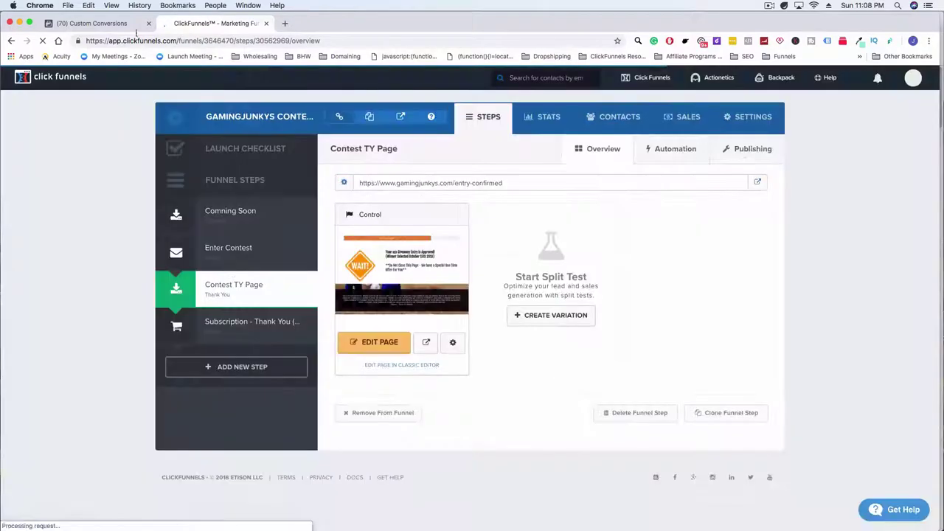
- Paste 'contest-ty-page' as Rule 2's URL keyword
click(103, 23)
right_click(450, 360)
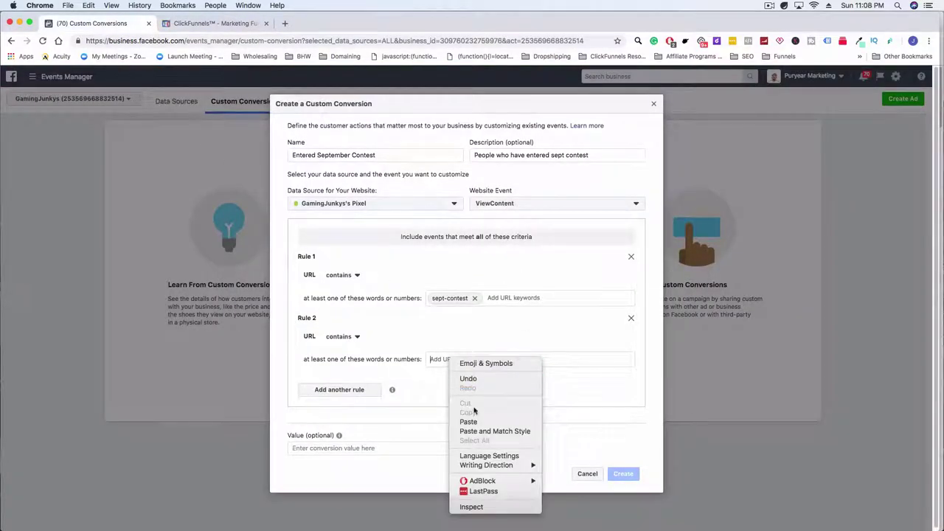
click(466, 422)
click(468, 412)
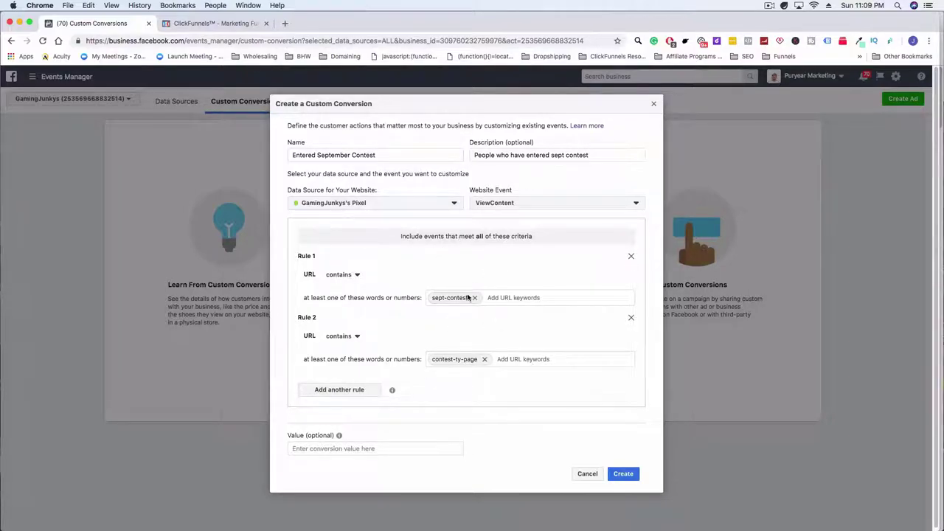
- Create the Entered September Contest conversion with its sept-contest and contest-ty-page rules, then close the success message
drag(405, 235, 531, 237)
click(544, 238)
click(613, 471)
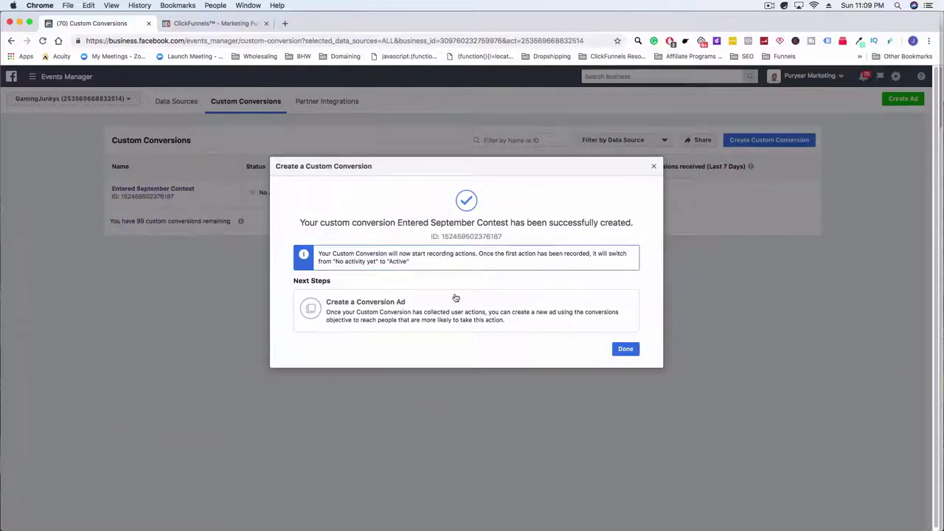
click(625, 349)
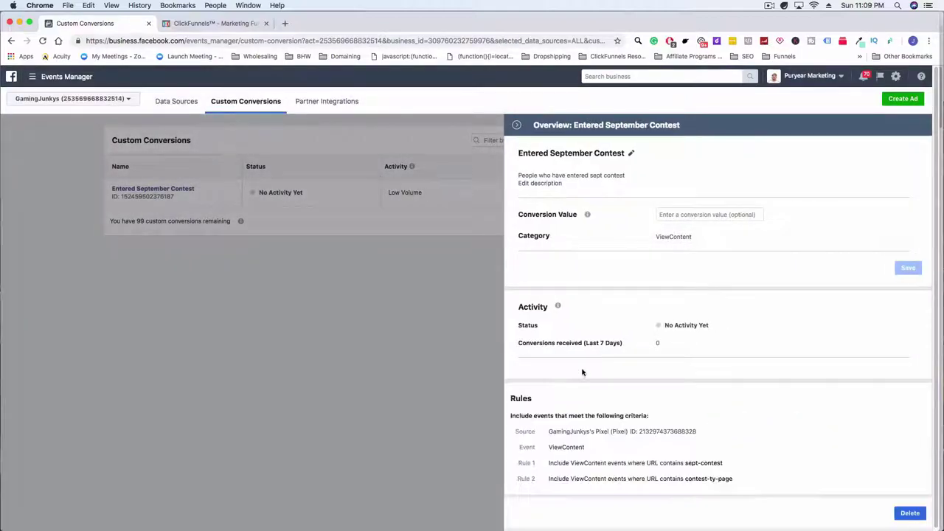
- Review the Entered September Contest overview, then go back to the ClickFunnels Contest TY Page step
scroll(636, 391, down, 1)
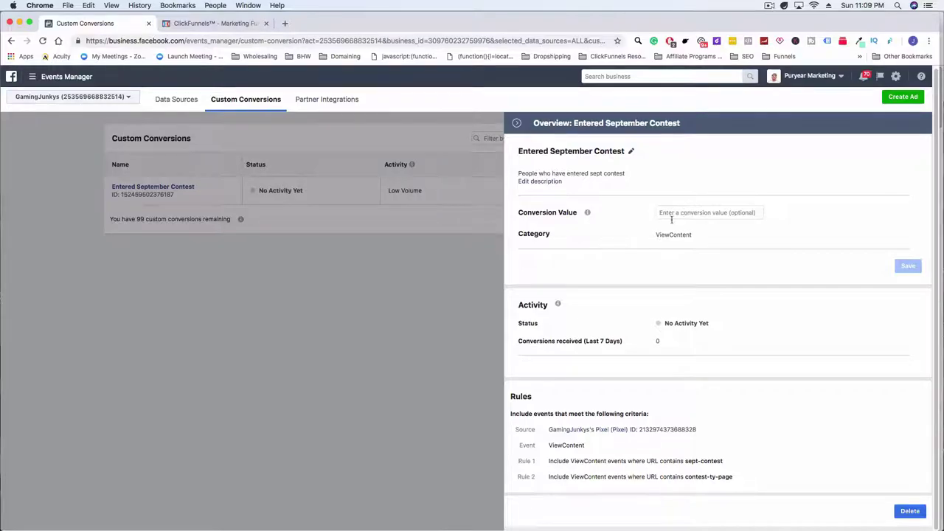
scroll(806, 442, up, 1)
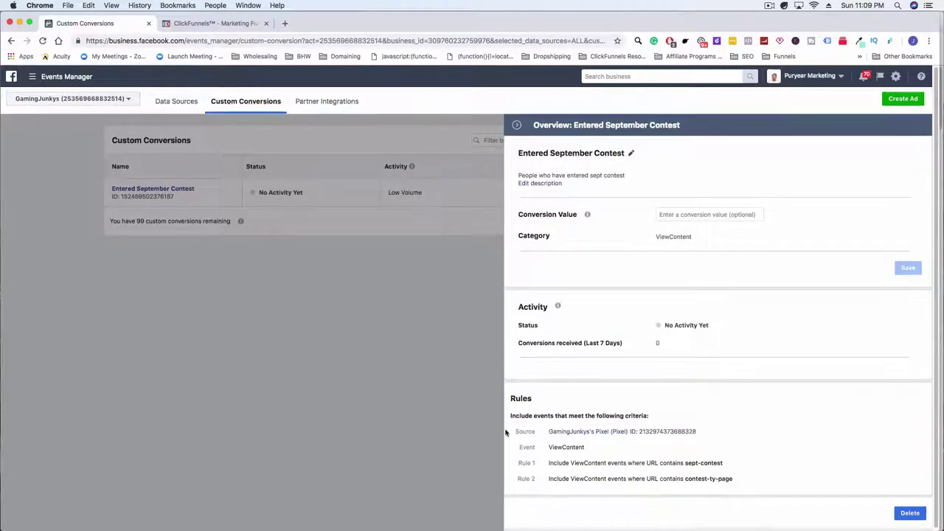
click(446, 368)
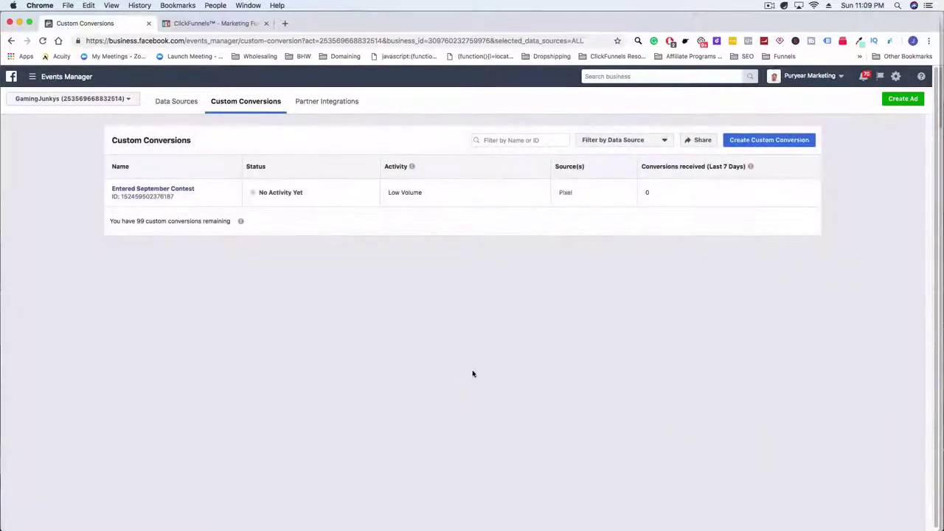
click(177, 193)
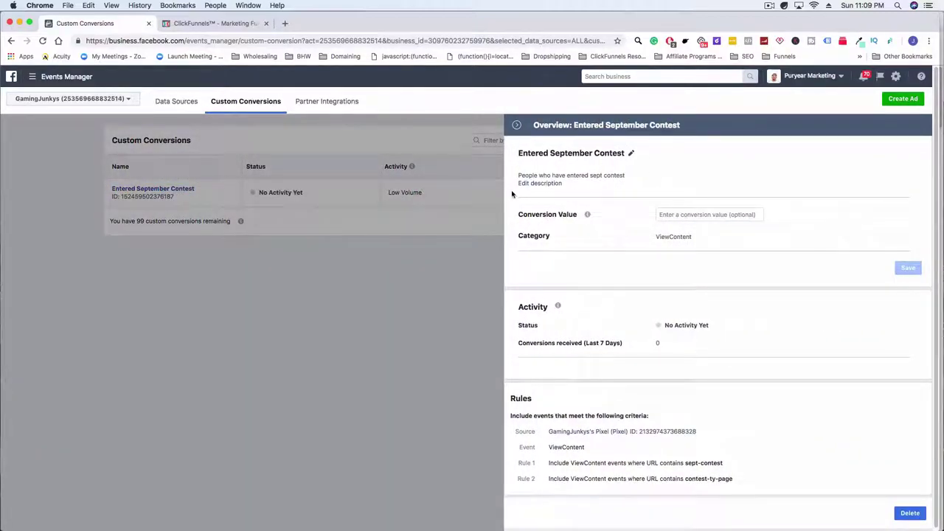
click(360, 375)
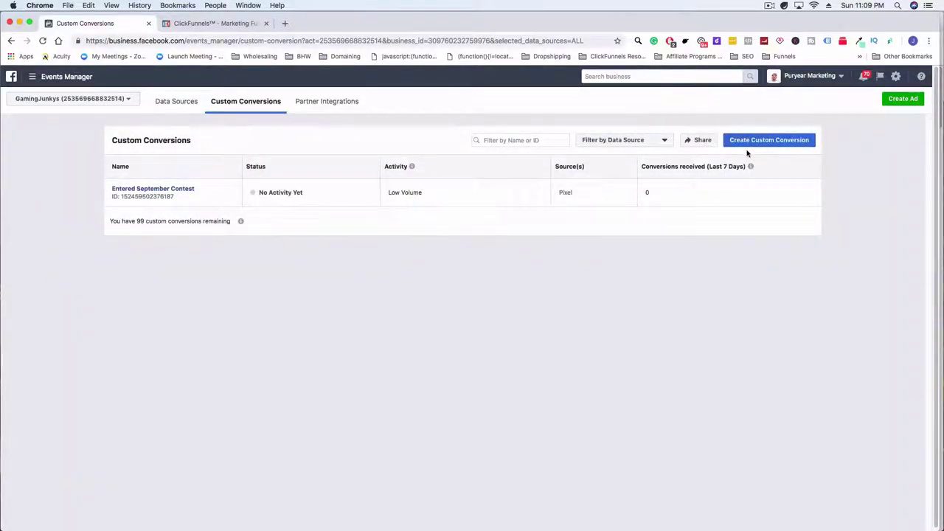
click(212, 24)
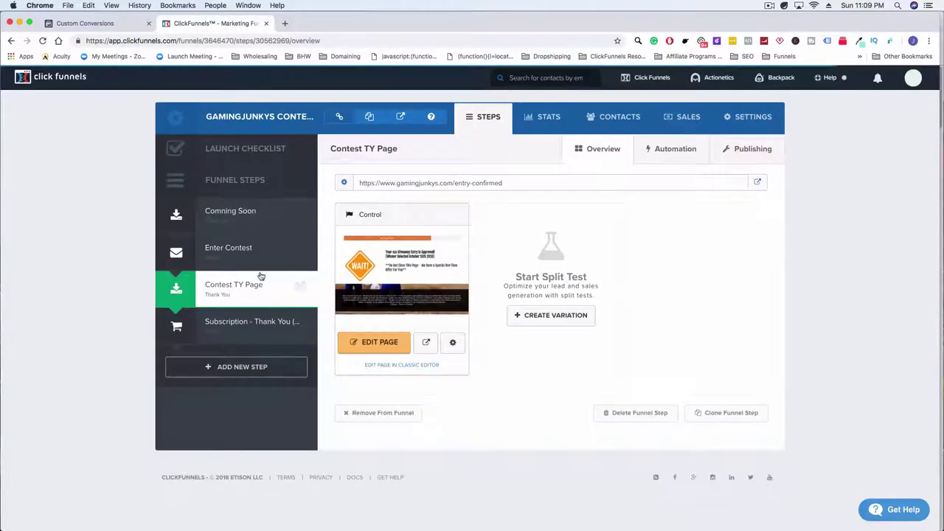
- Open the Contest TY Page in the page editor and check its tracking code settings
click(383, 344)
click(93, 23)
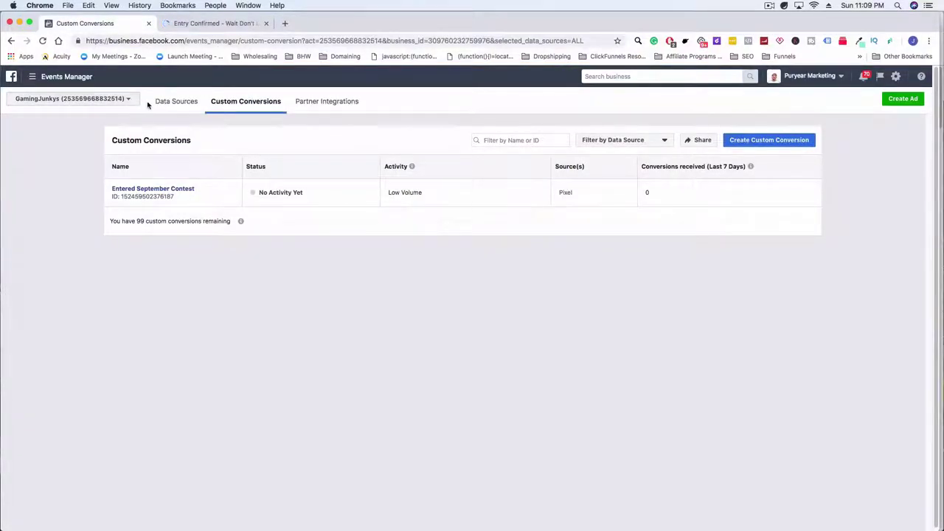
click(205, 24)
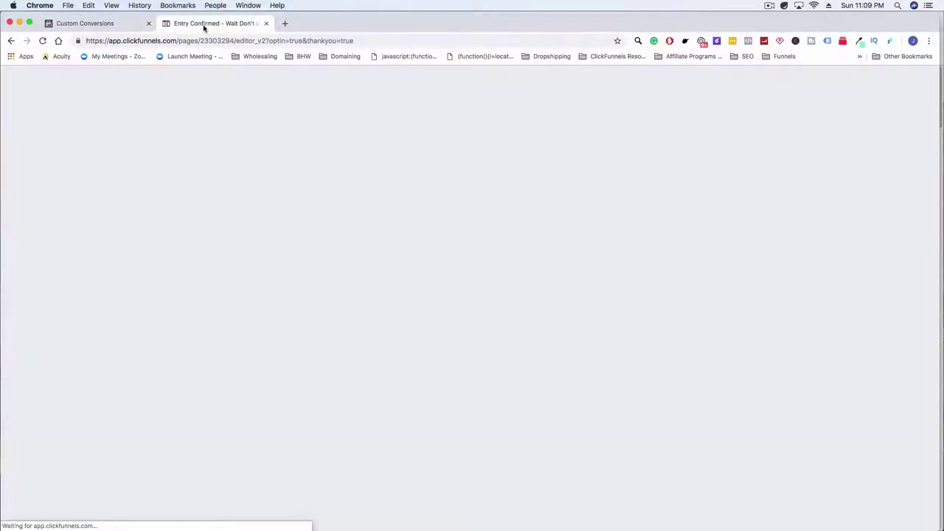
mouse_move(163, 80)
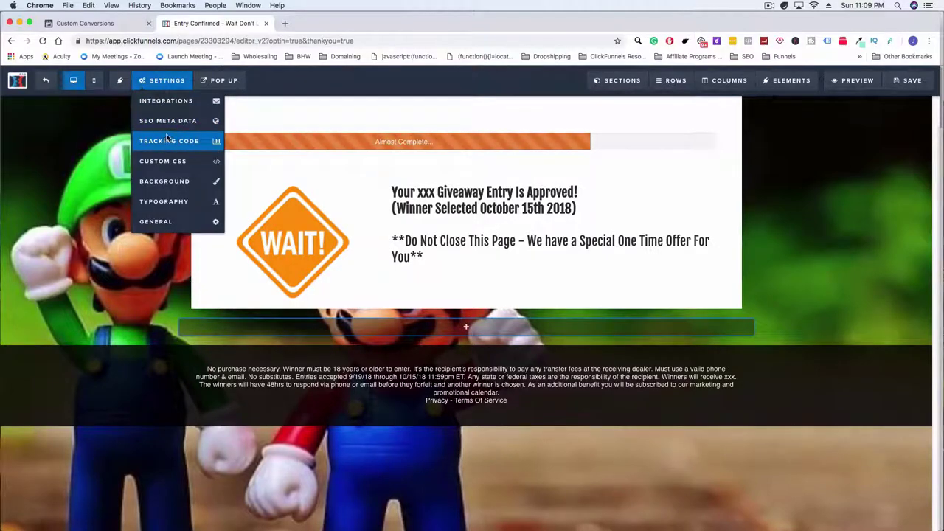
click(165, 140)
key(Escape)
- Duplicate the editor into a new tab and open the Enter Contest funnel step there
right_click(214, 23)
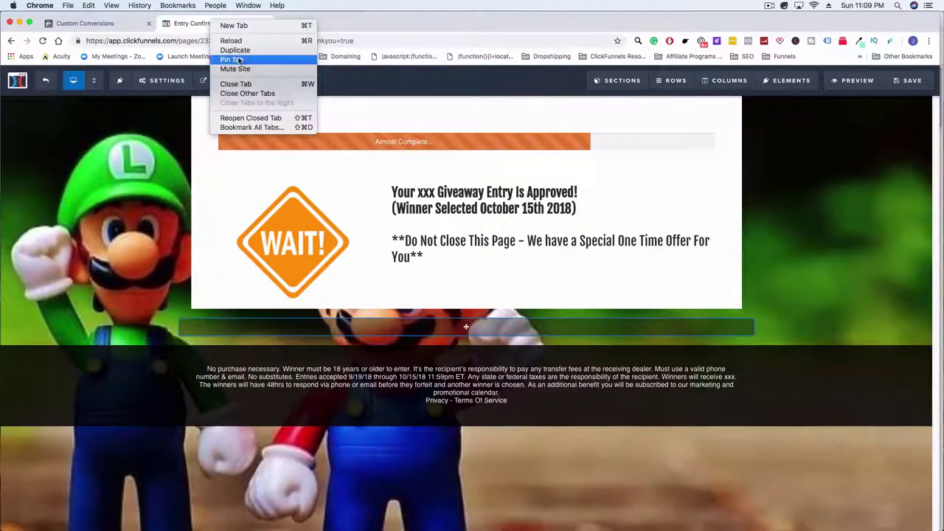
click(234, 50)
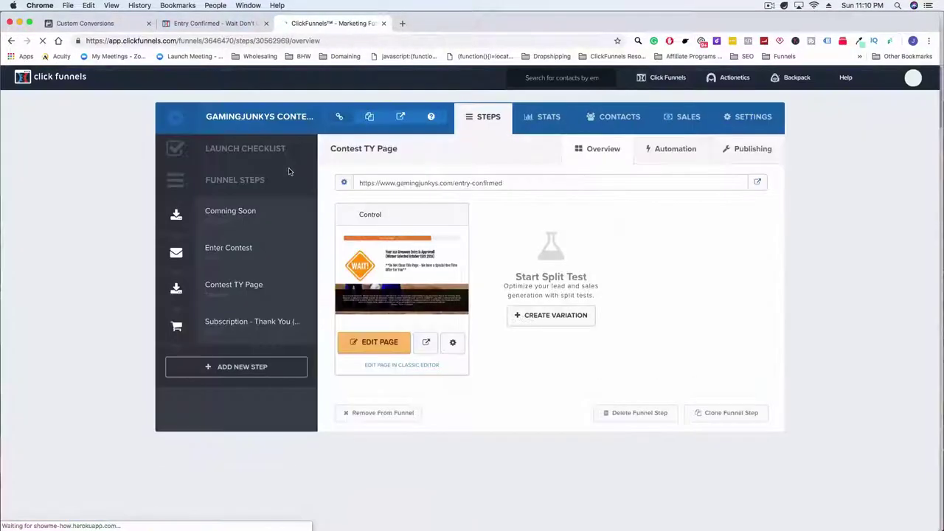
click(251, 259)
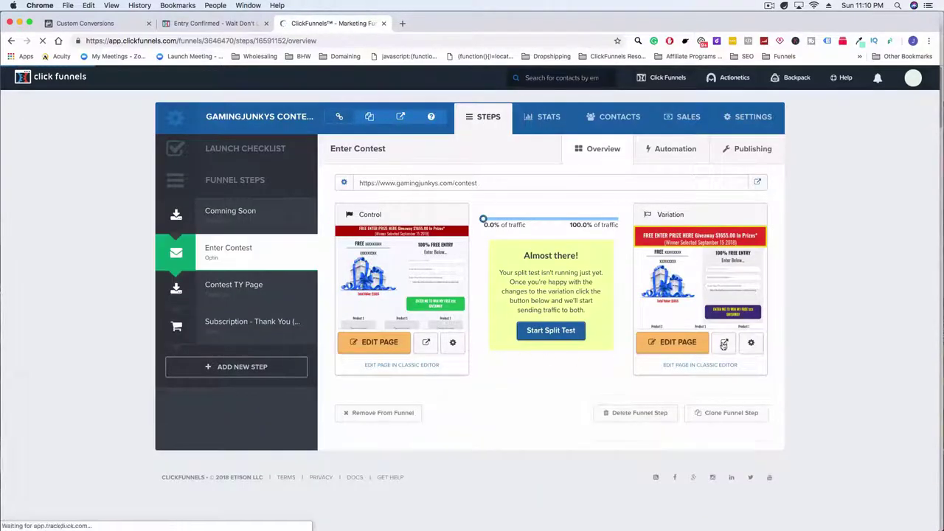
click(672, 343)
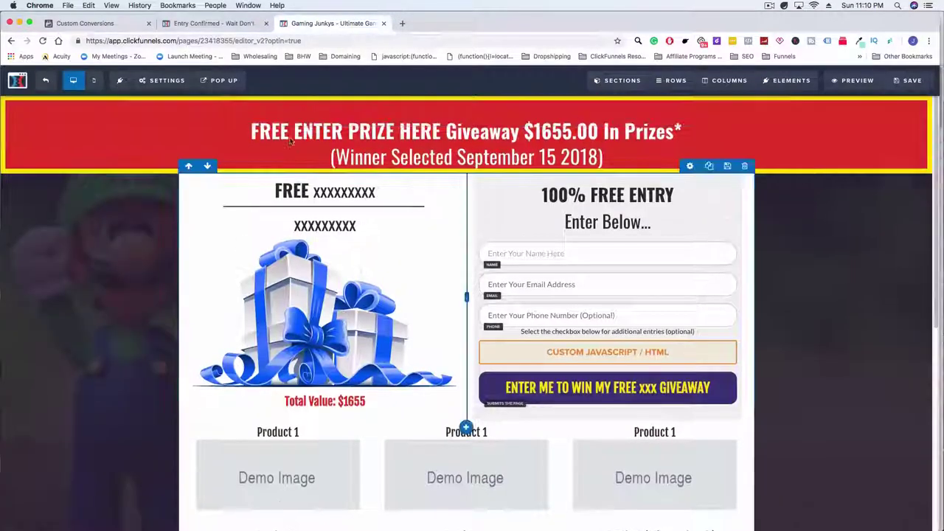
mouse_move(163, 82)
click(169, 147)
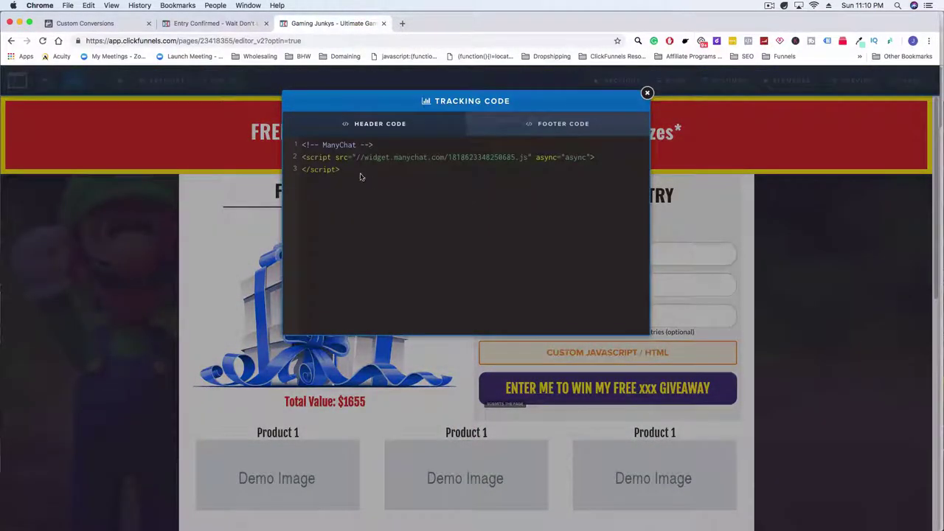
scroll(476, 212, down, 1)
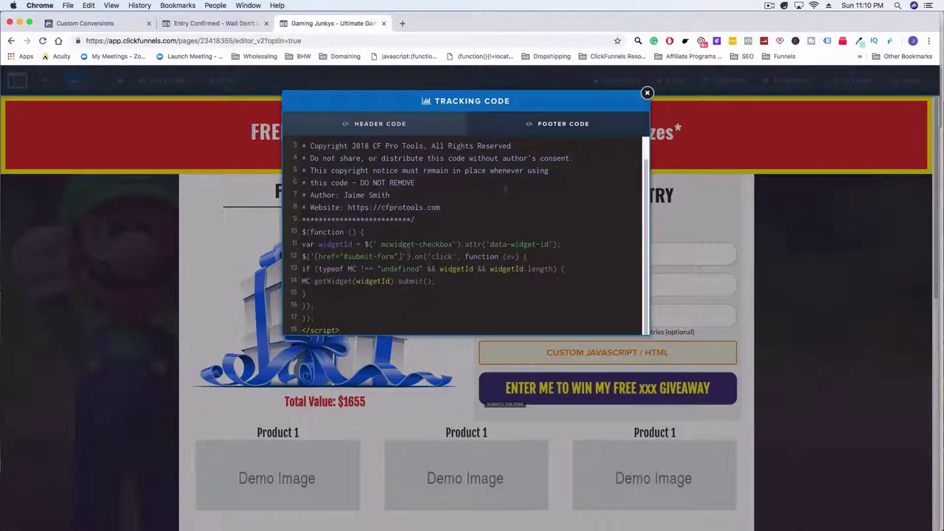
click(647, 93)
click(17, 79)
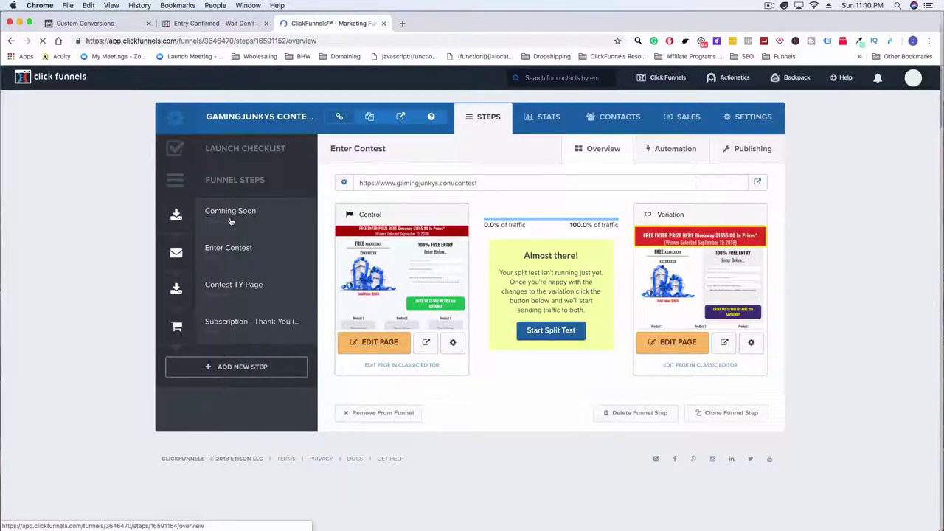
- Copy the three-line ViewContent pixel script from the Coming Soon page's tracking code
click(233, 214)
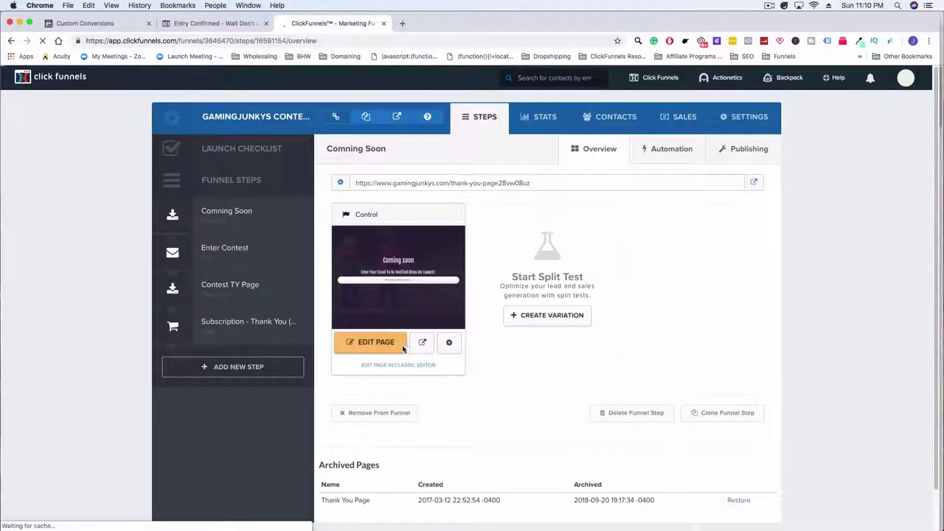
click(376, 343)
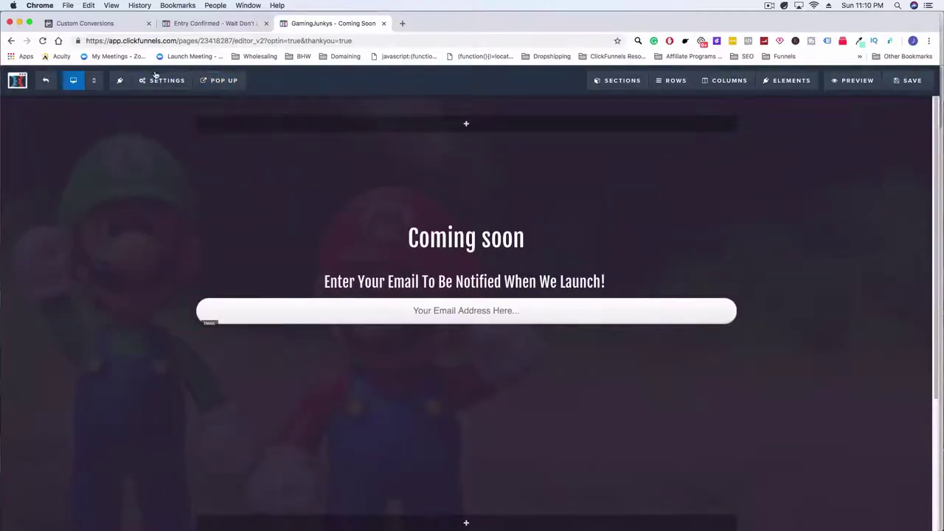
mouse_move(159, 81)
click(195, 142)
drag(443, 175, 297, 141)
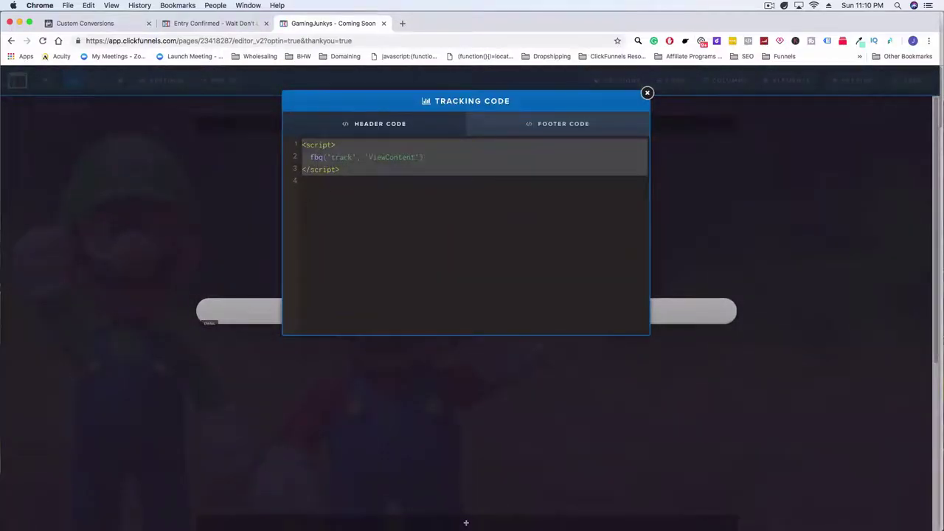
right_click(316, 153)
click(350, 224)
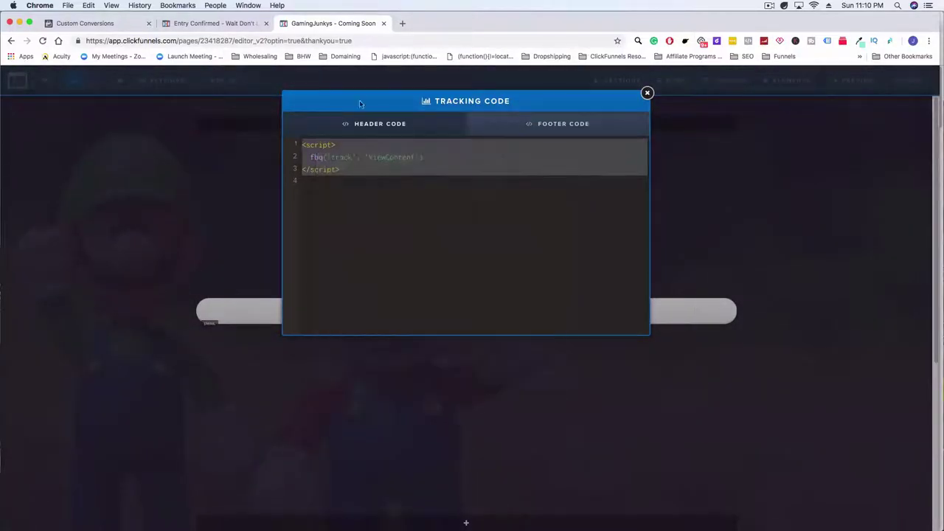
- Paste the pixel script into the Entry Confirmed page's header tracking code
click(188, 23)
mouse_move(153, 83)
click(169, 141)
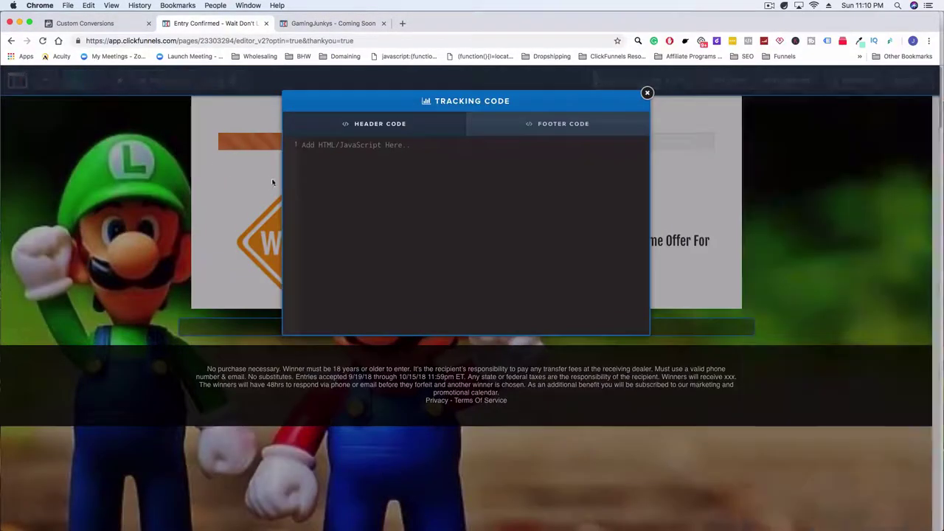
right_click(344, 152)
click(363, 214)
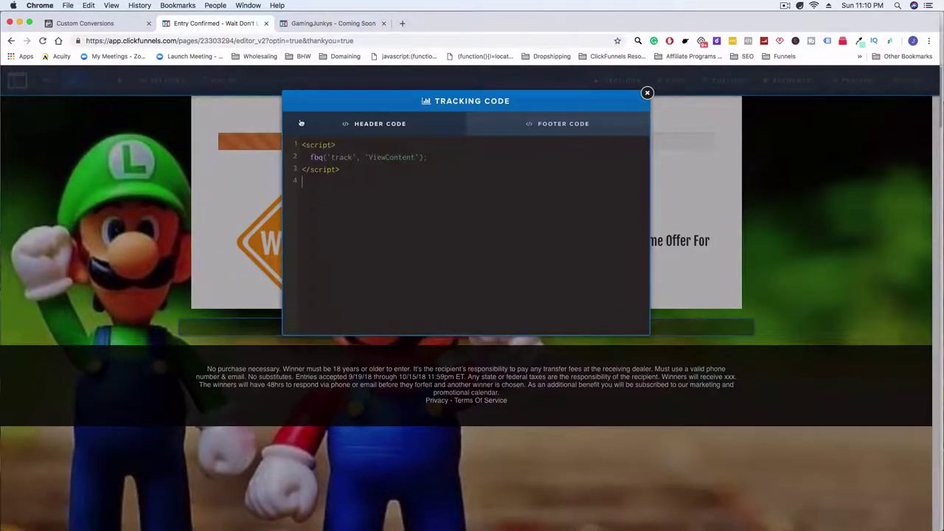
click(85, 23)
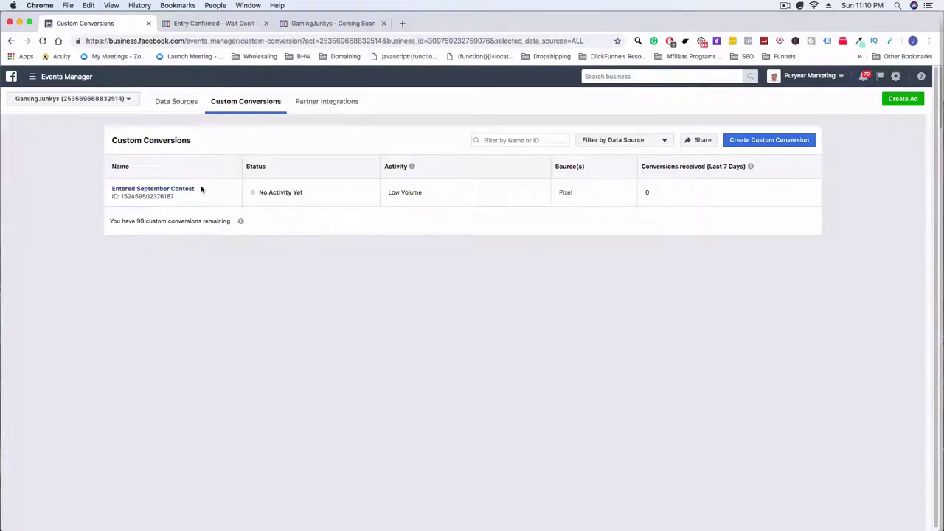
- Rename the 'Entered September Contest' custom conversion to 'EnteredSeptemberContest' and save it
drag(205, 190, 115, 191)
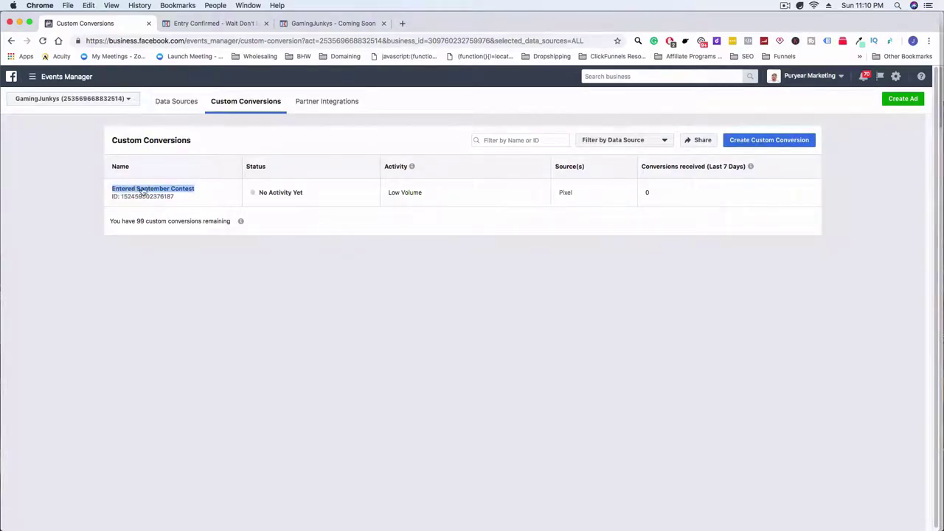
click(147, 192)
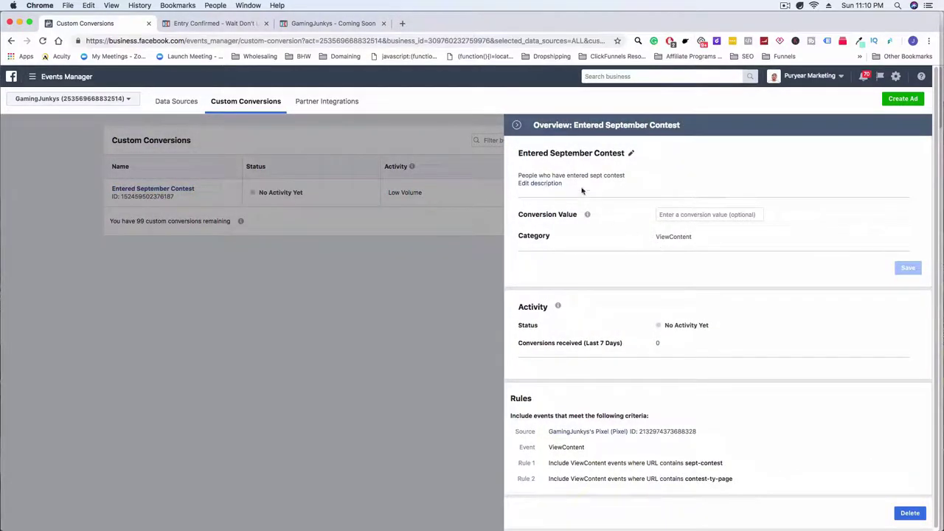
click(631, 155)
triple_click(605, 155)
click(547, 154)
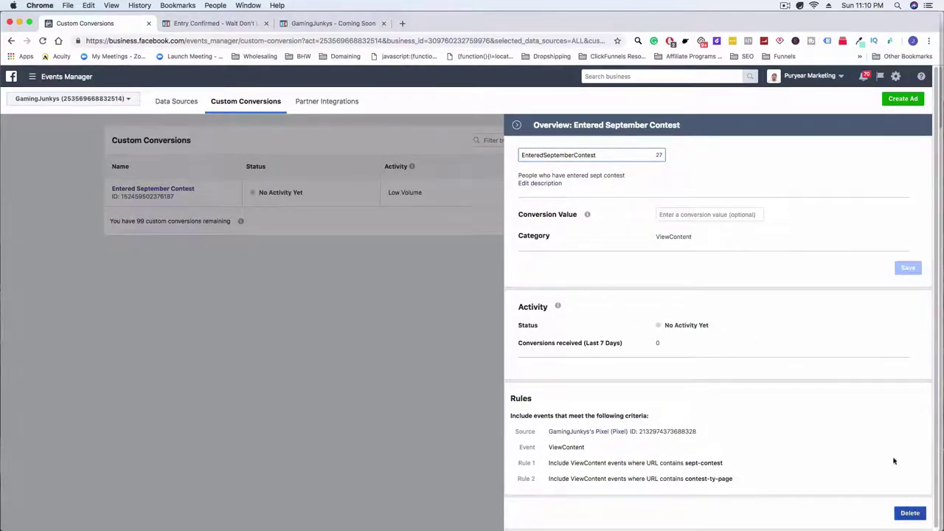
click(815, 309)
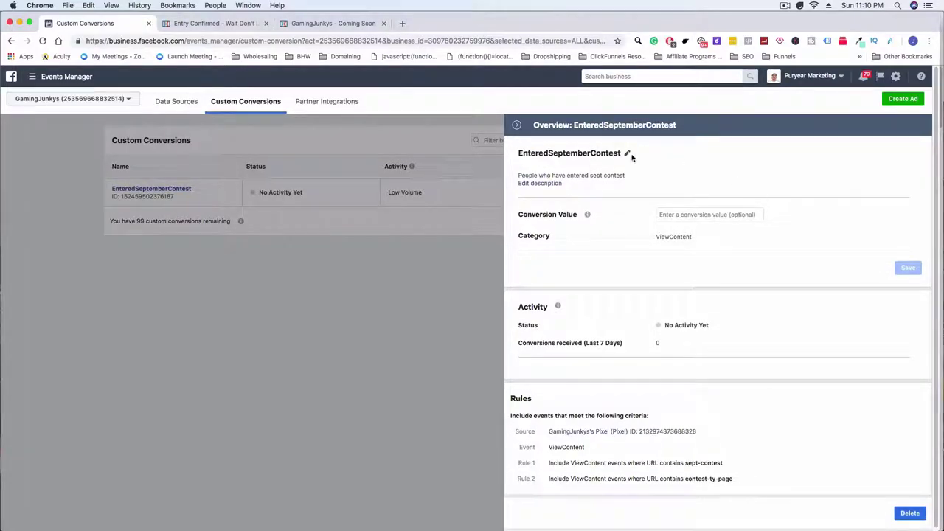
- Copy the new name 'EnteredSeptemberContest' to the clipboard for the tracking code
drag(621, 153, 603, 152)
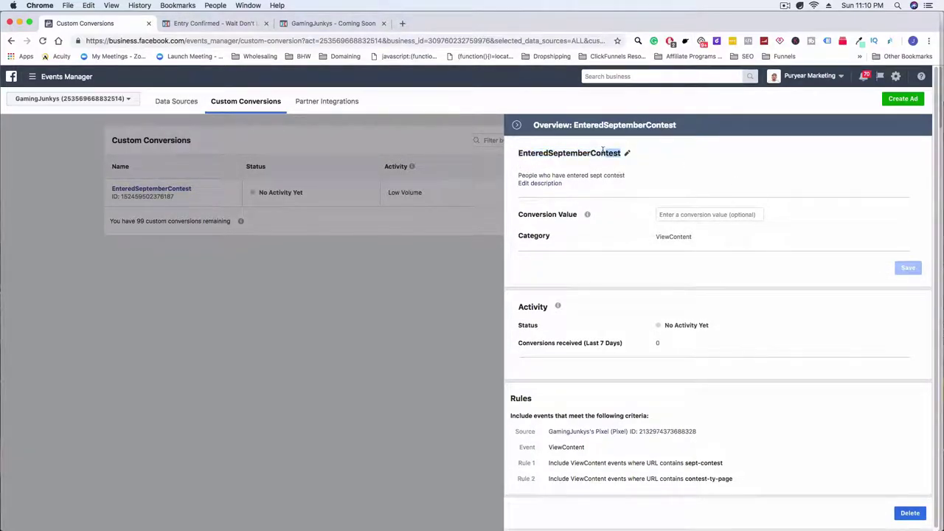
double_click(518, 153)
key(super+c)
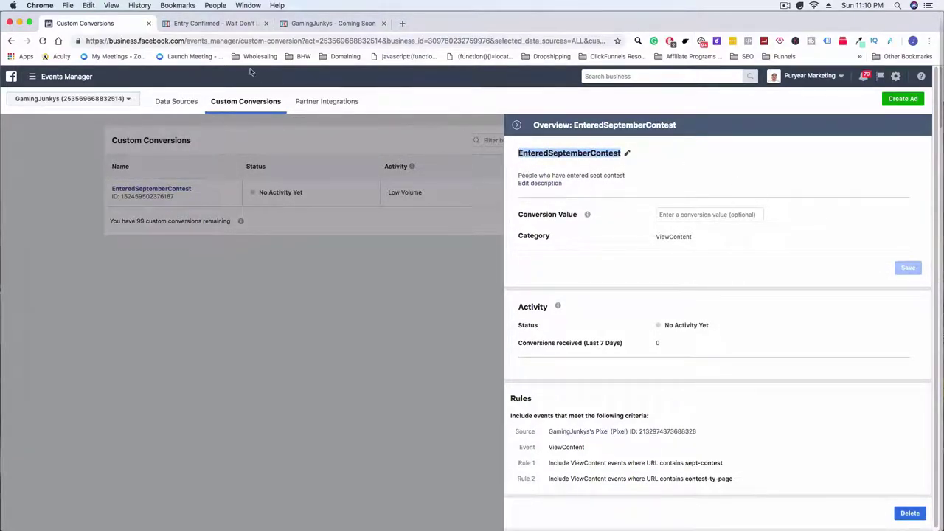
click(213, 23)
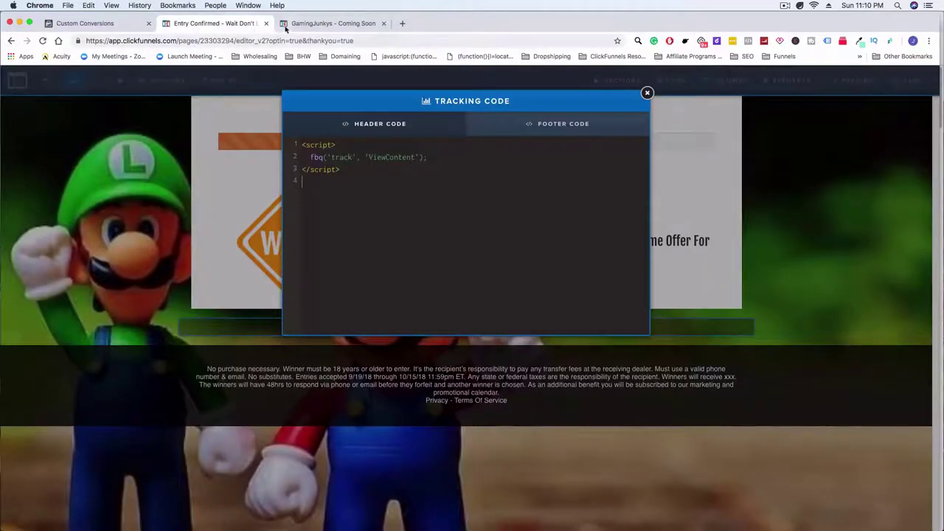
- Replace ViewContent with 'EnteredSeptemberContest' in the header script's fbq track call
double_click(370, 157)
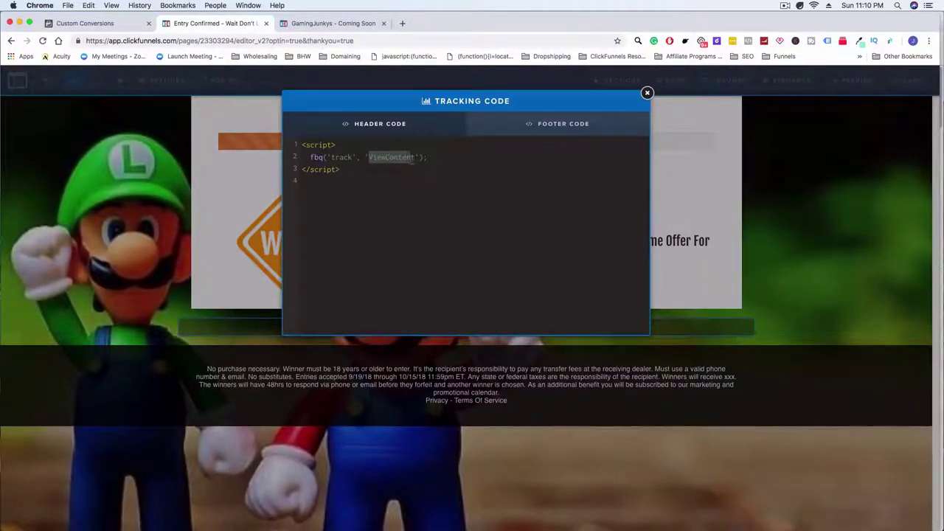
key(super+v)
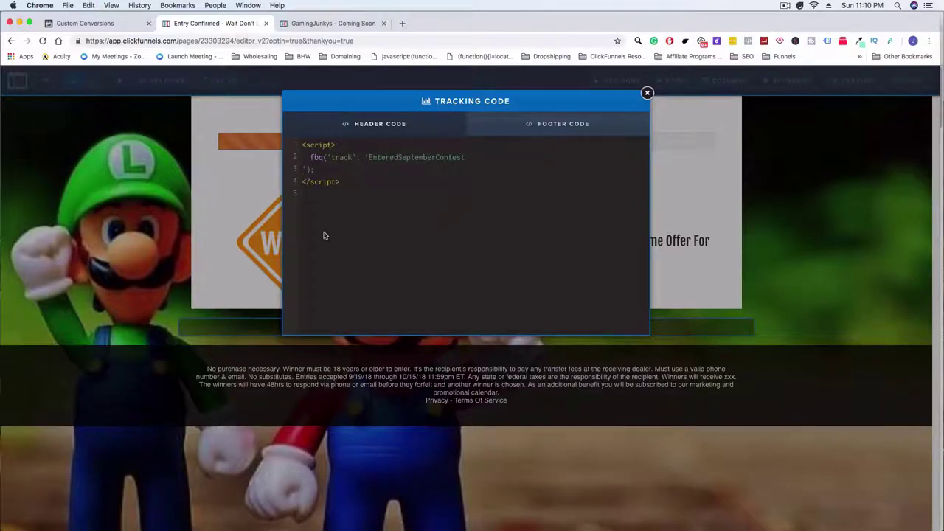
drag(359, 186, 302, 145)
click(369, 185)
click(315, 169)
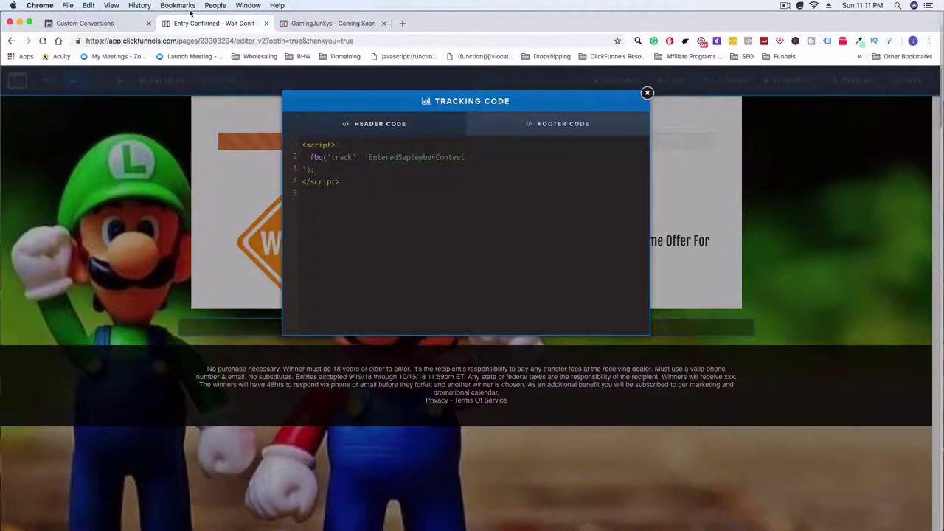
- Close the conversion details and the Tracking Code window, then save the Entry Confirmed page
click(114, 22)
click(376, 269)
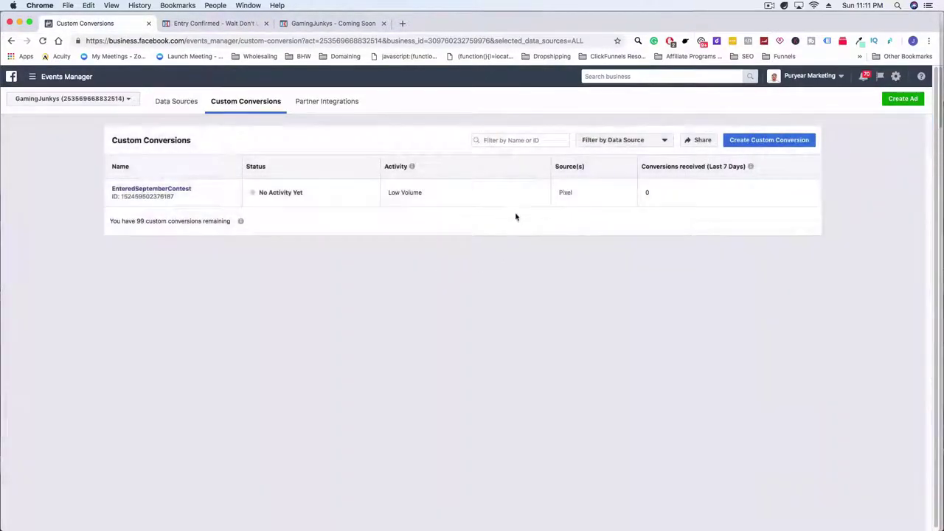
click(189, 23)
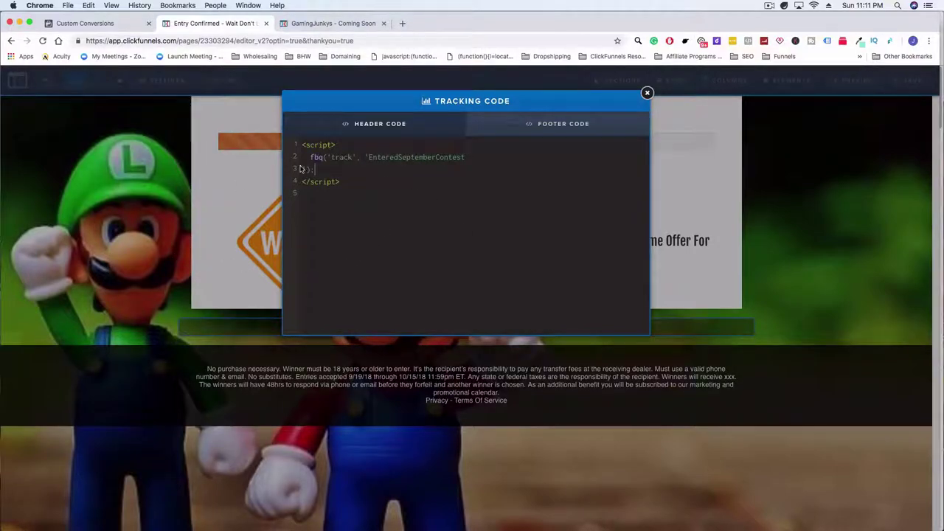
click(225, 234)
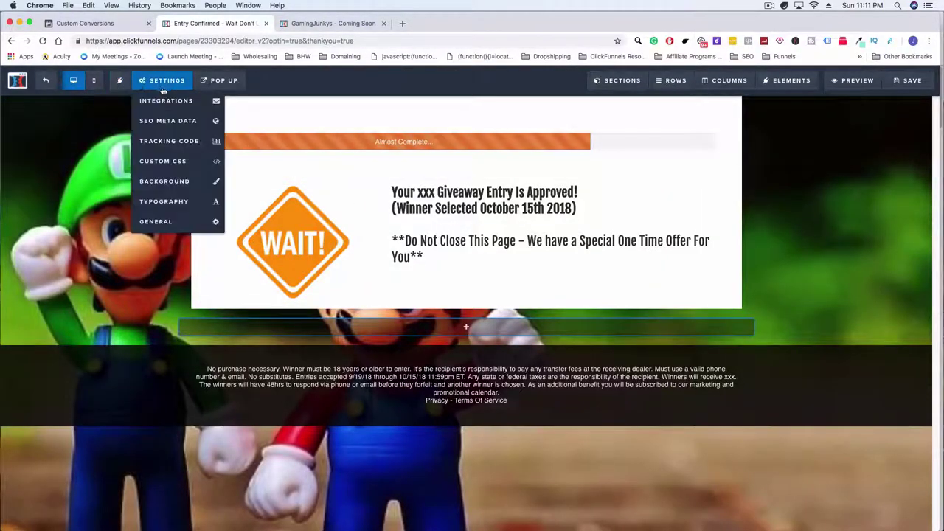
click(907, 80)
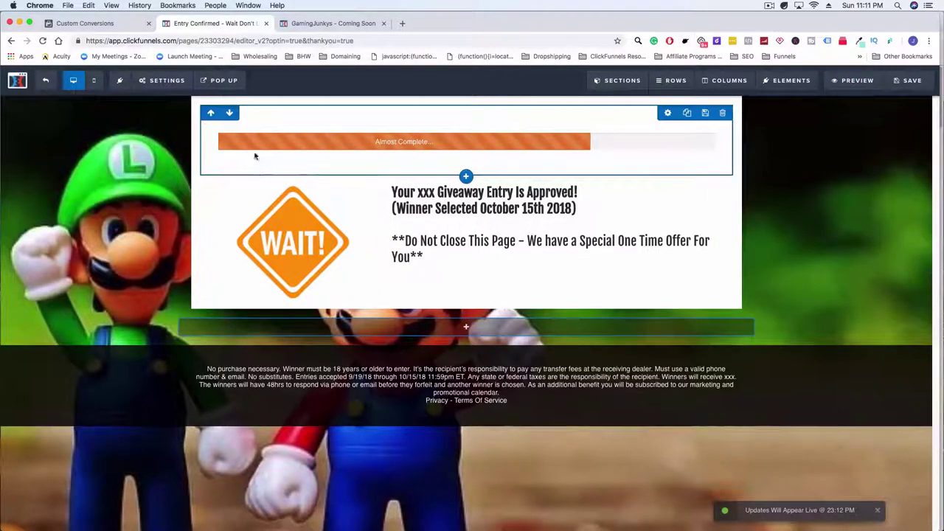
click(909, 80)
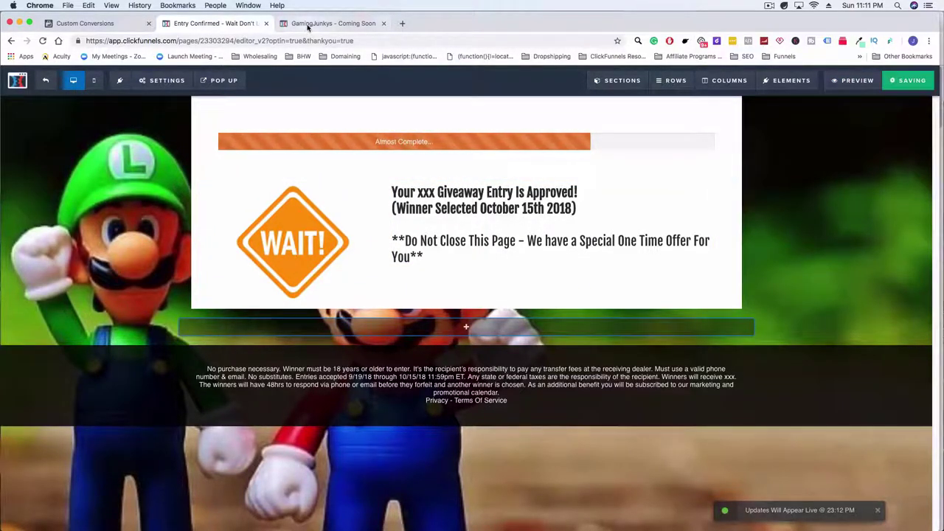
click(68, 23)
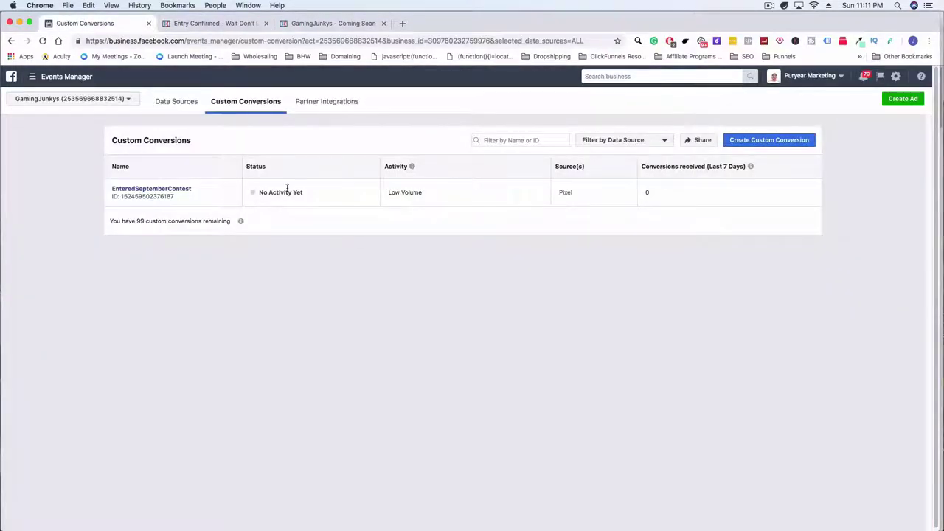
- Visit Partner Integrations, then return to Data Sources showing GamingJunkys's Pixel with 15 events
click(335, 101)
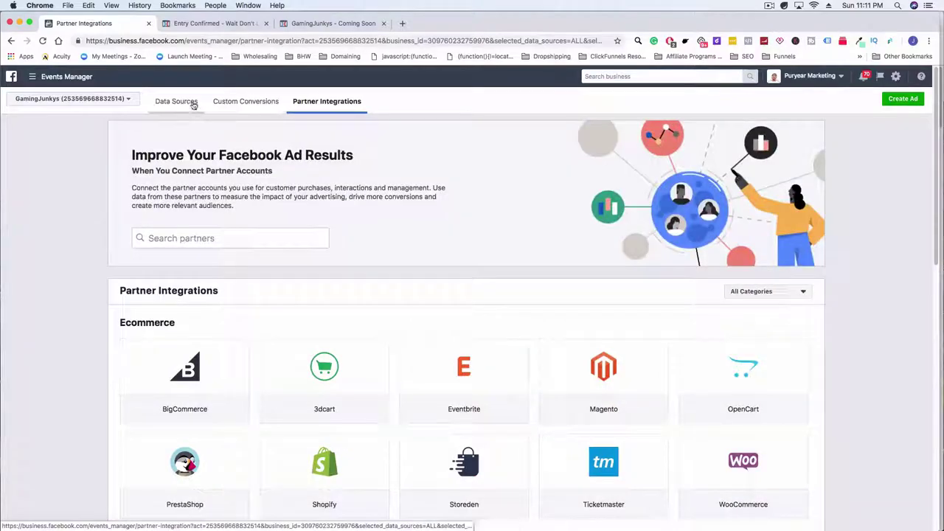
click(198, 108)
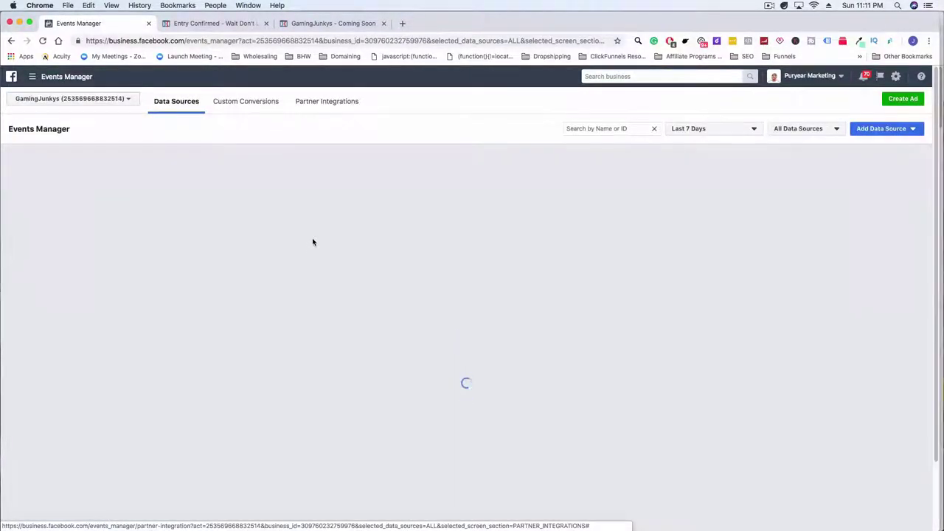